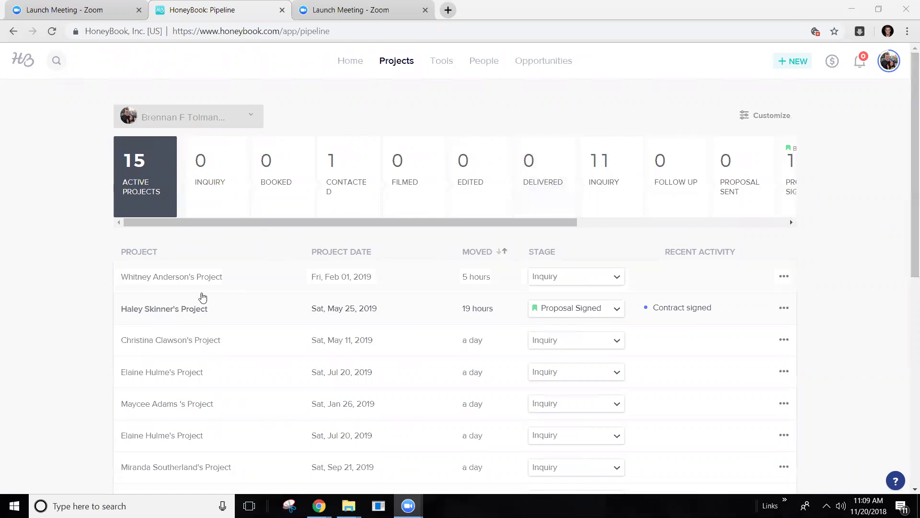
Step: Open the client's project from the pipeline, check the pipeline views list, and return to the project
{"action": "scroll", "coordinate": [108, 297], "scroll_direction": "down", "scroll_amount": 1}
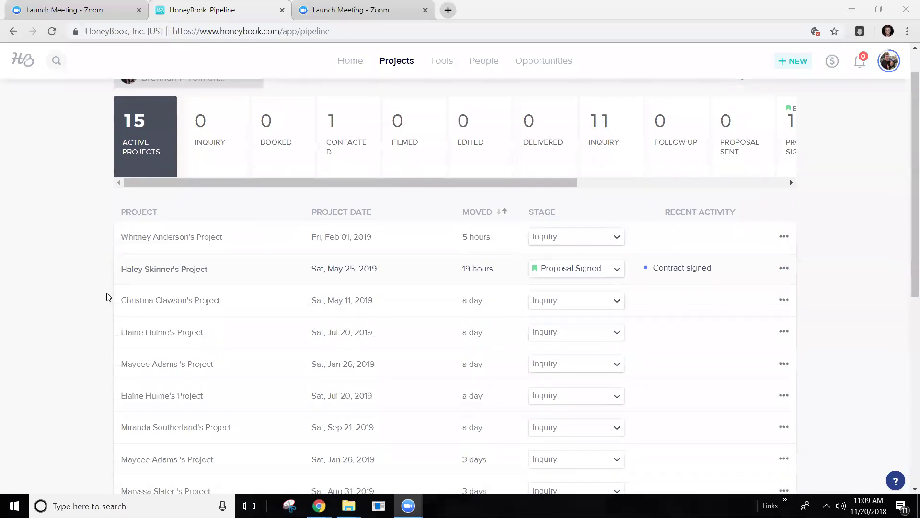
{"action": "left_click", "coordinate": [228, 232]}
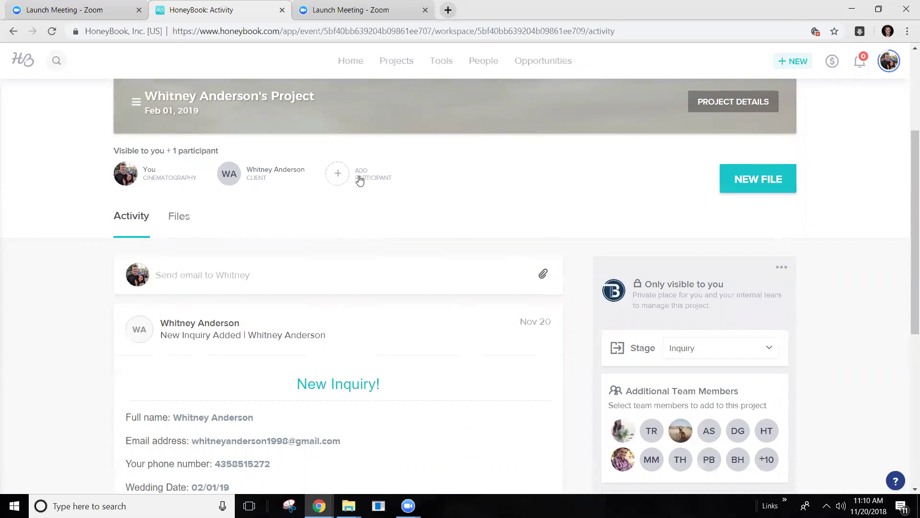
{"action": "left_click", "coordinate": [383, 62]}
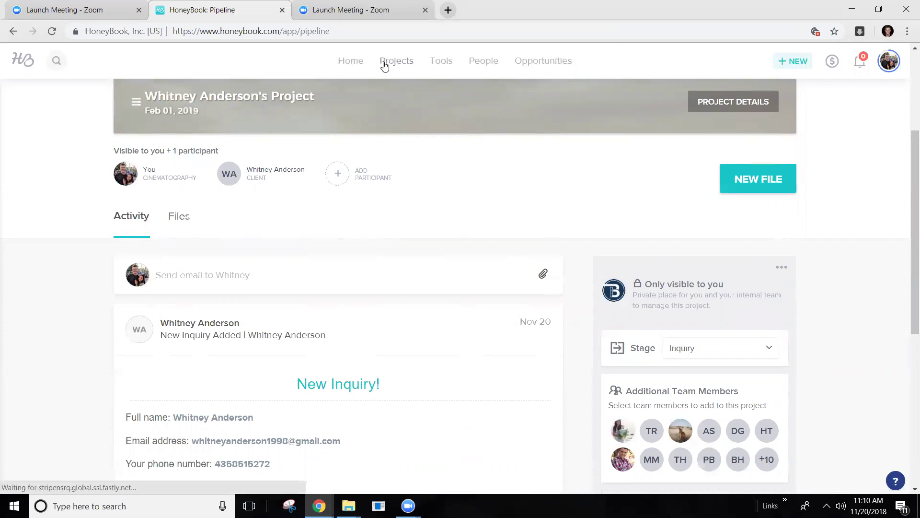
{"action": "left_click", "coordinate": [205, 123]}
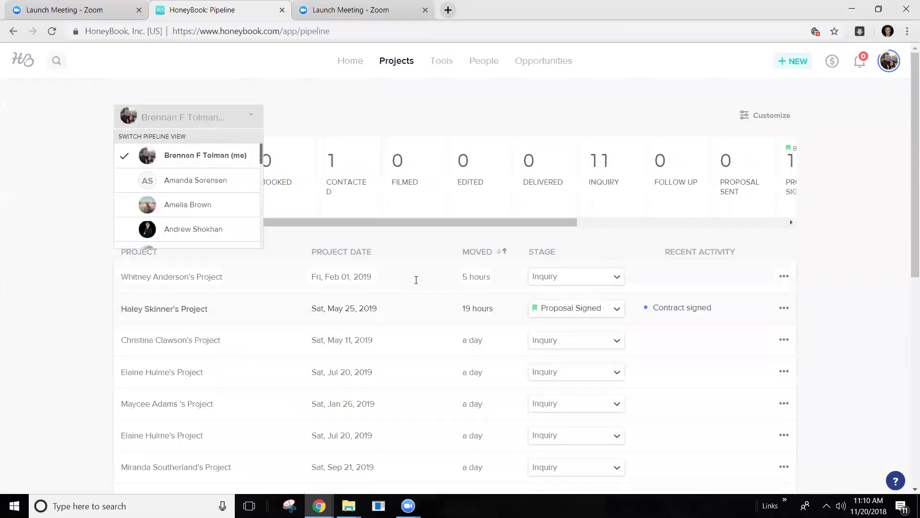
{"action": "left_click", "coordinate": [220, 286]}
Step: Add the TR team member as a participant on the client's project
{"action": "left_click", "coordinate": [364, 174]}
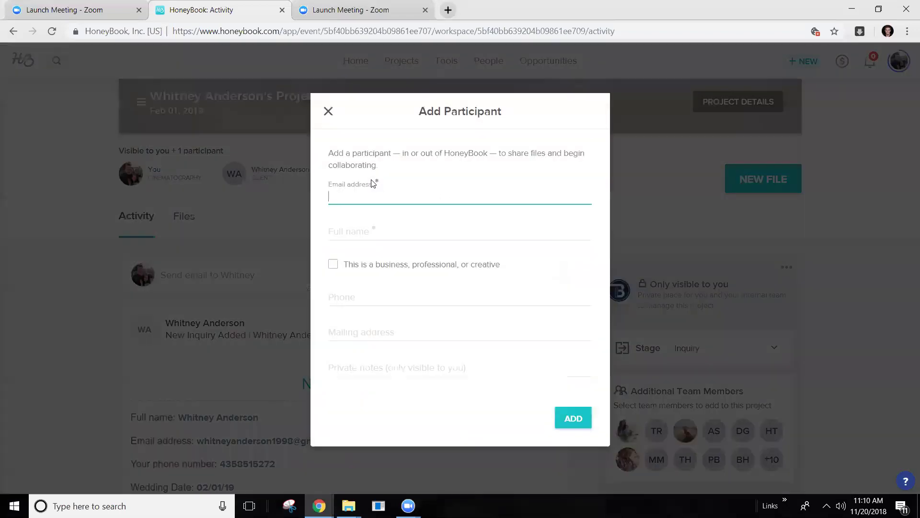
{"action": "left_click", "coordinate": [326, 111]}
{"action": "scroll", "coordinate": [638, 374], "scroll_direction": "down", "scroll_amount": 1}
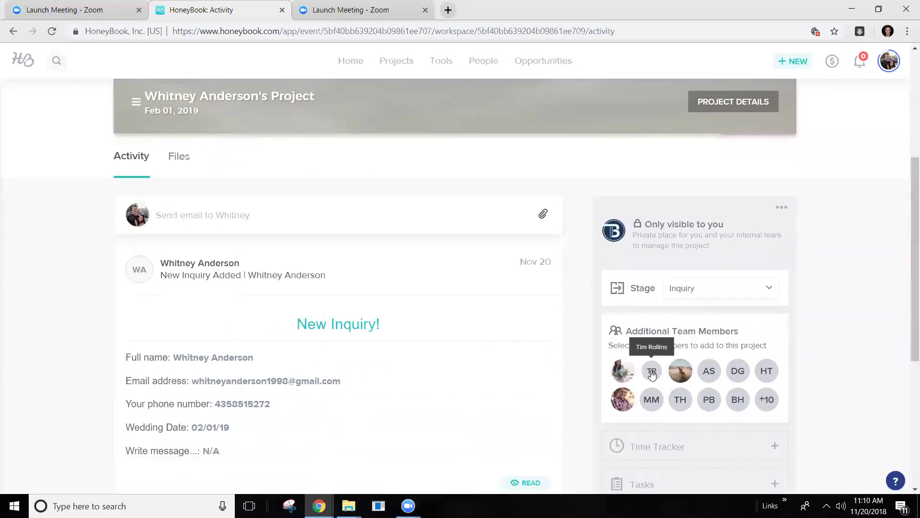
{"action": "left_click", "coordinate": [652, 372]}
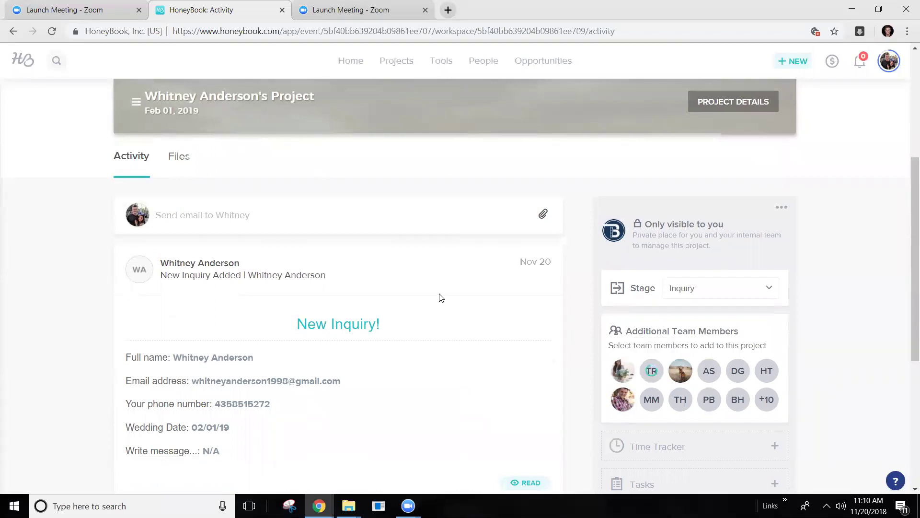
Step: Switch the pipeline view to the TR team member's pipeline, then back to your own
{"action": "left_click", "coordinate": [392, 61]}
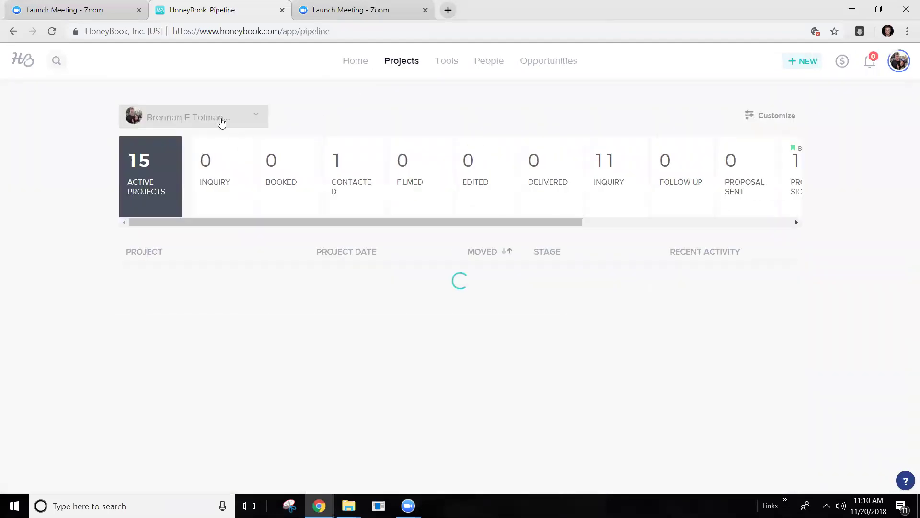
{"action": "left_click", "coordinate": [222, 122]}
{"action": "scroll", "coordinate": [220, 205], "scroll_direction": "down", "scroll_amount": 10}
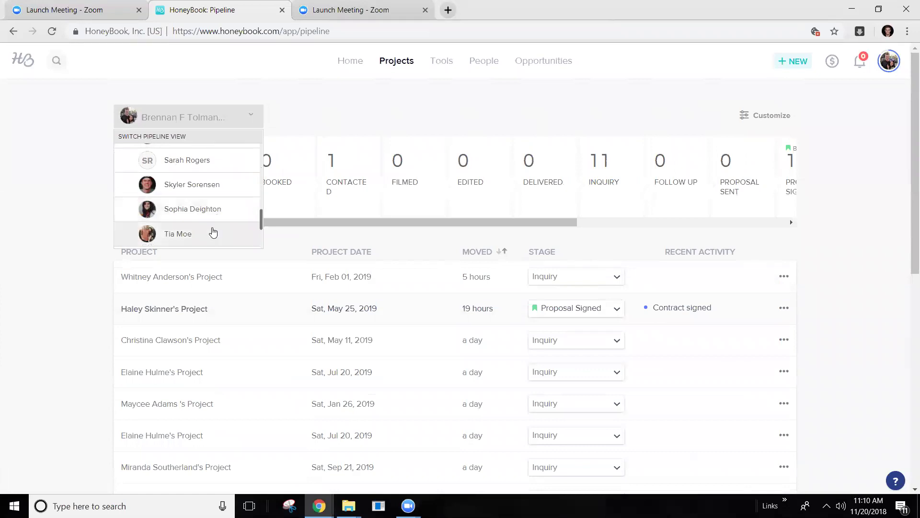
{"action": "scroll", "coordinate": [211, 235], "scroll_direction": "down", "scroll_amount": 3}
{"action": "left_click", "coordinate": [199, 190]}
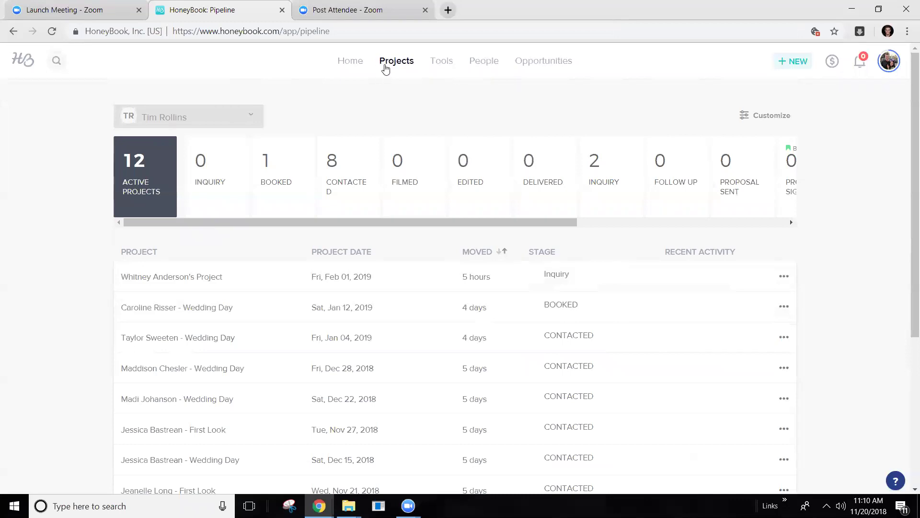
{"action": "left_click", "coordinate": [228, 116]}
{"action": "scroll", "coordinate": [228, 175], "scroll_direction": "up", "scroll_amount": 3}
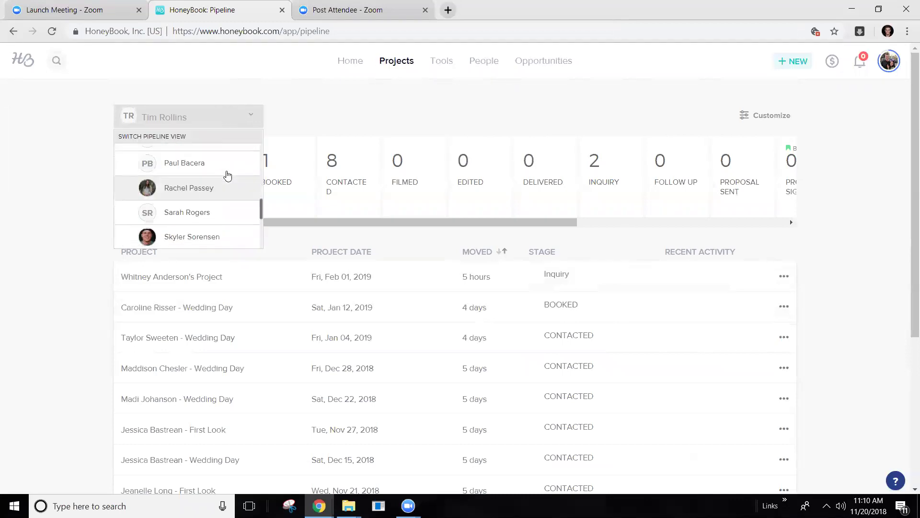
{"action": "scroll", "coordinate": [226, 170], "scroll_direction": "up", "scroll_amount": 5}
{"action": "left_click", "coordinate": [219, 161]}
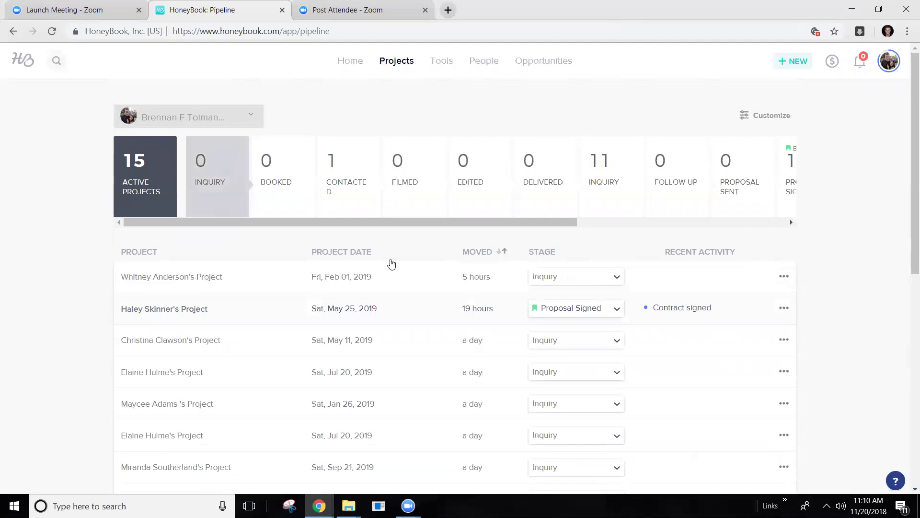
Step: Reopen the client's project and remove the TR team member from its participants
{"action": "left_click", "coordinate": [252, 282]}
{"action": "scroll", "coordinate": [242, 322], "scroll_direction": "down", "scroll_amount": 2}
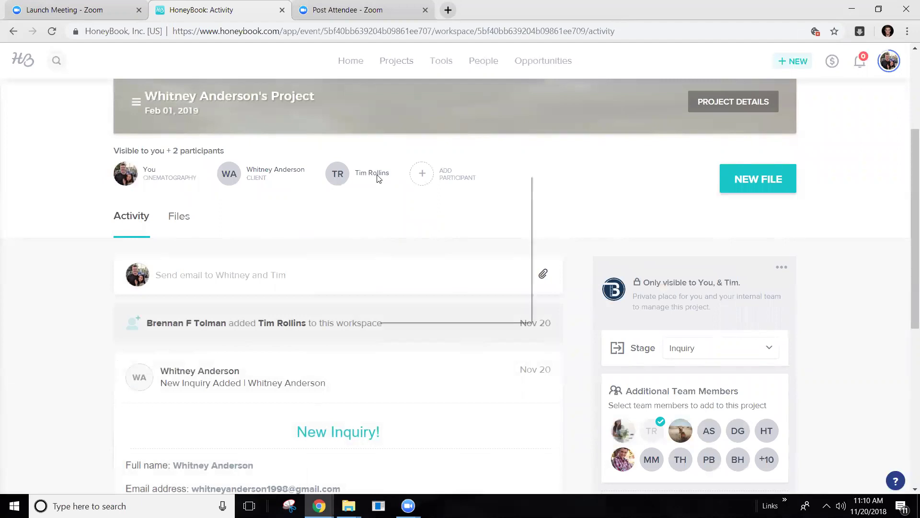
{"action": "left_click", "coordinate": [335, 185]}
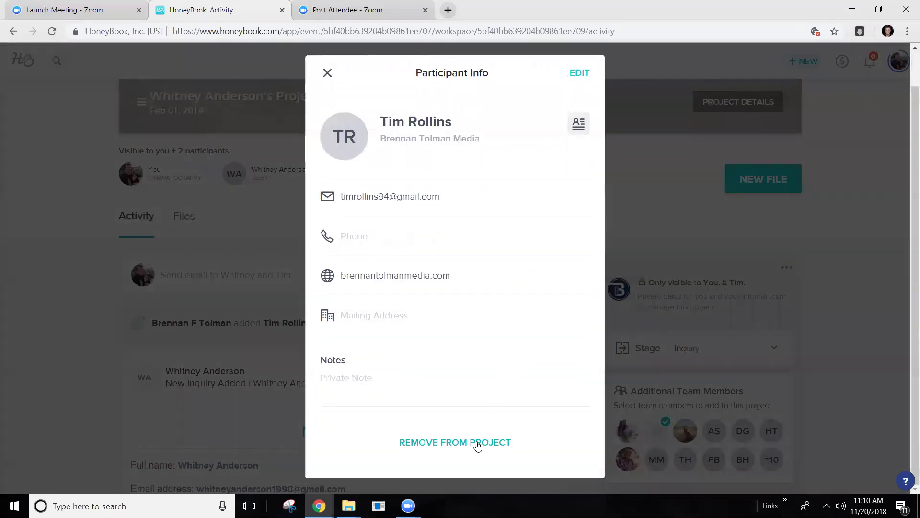
{"action": "left_click", "coordinate": [477, 444]}
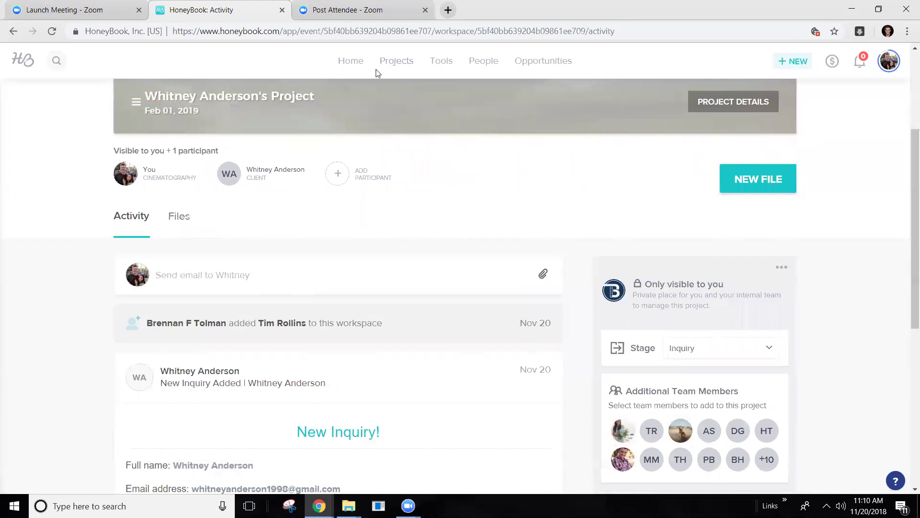
Step: Move the project's stage from Inquiry to Booked, then on to Contacted
{"action": "scroll", "coordinate": [578, 284], "scroll_direction": "down", "scroll_amount": 1}
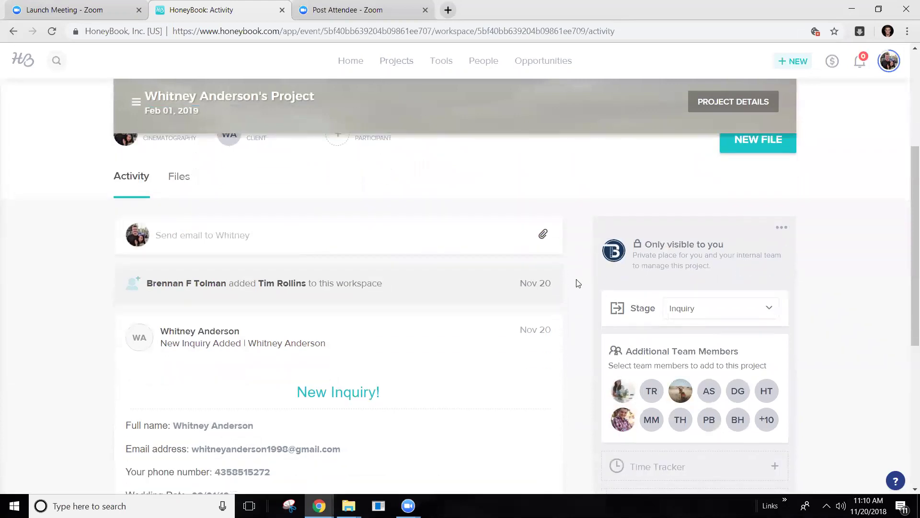
{"action": "scroll", "coordinate": [679, 312], "scroll_direction": "down", "scroll_amount": 1}
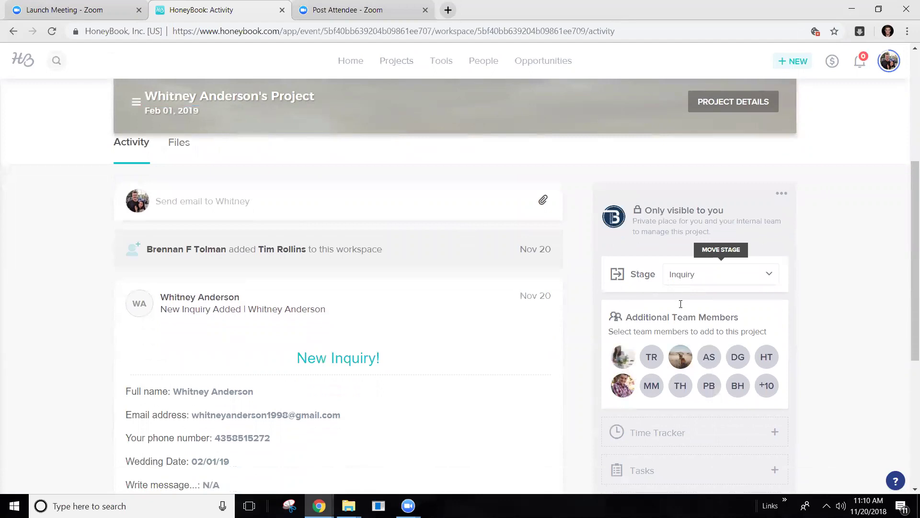
{"action": "left_click", "coordinate": [701, 255]}
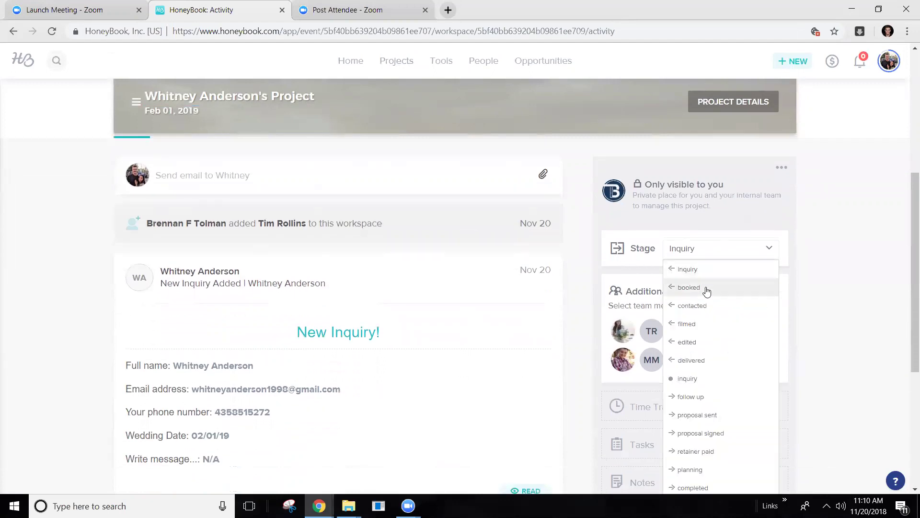
{"action": "left_click", "coordinate": [707, 289]}
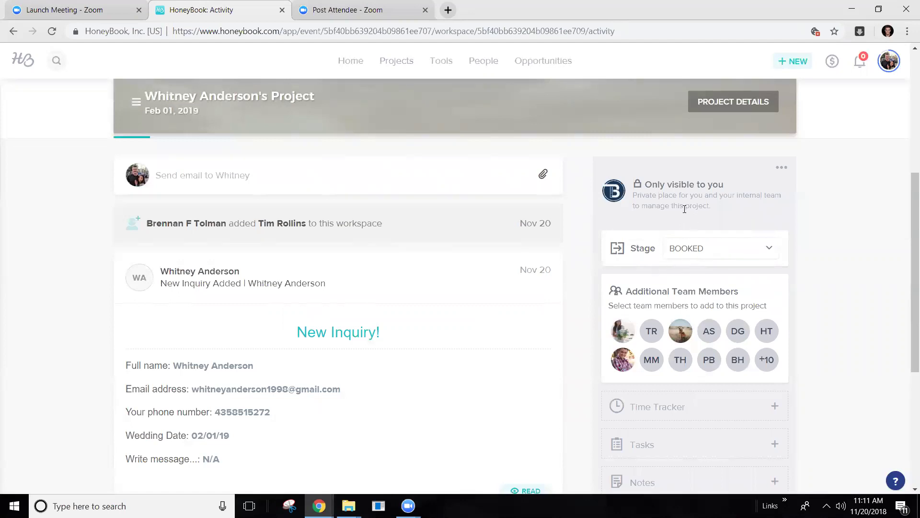
{"action": "scroll", "coordinate": [660, 275], "scroll_direction": "down", "scroll_amount": 4}
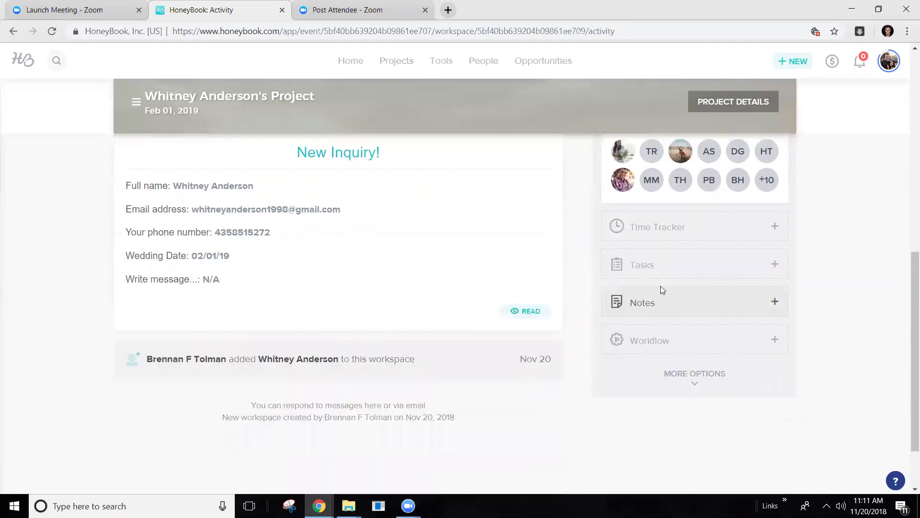
{"action": "scroll", "coordinate": [661, 288], "scroll_direction": "up", "scroll_amount": 5}
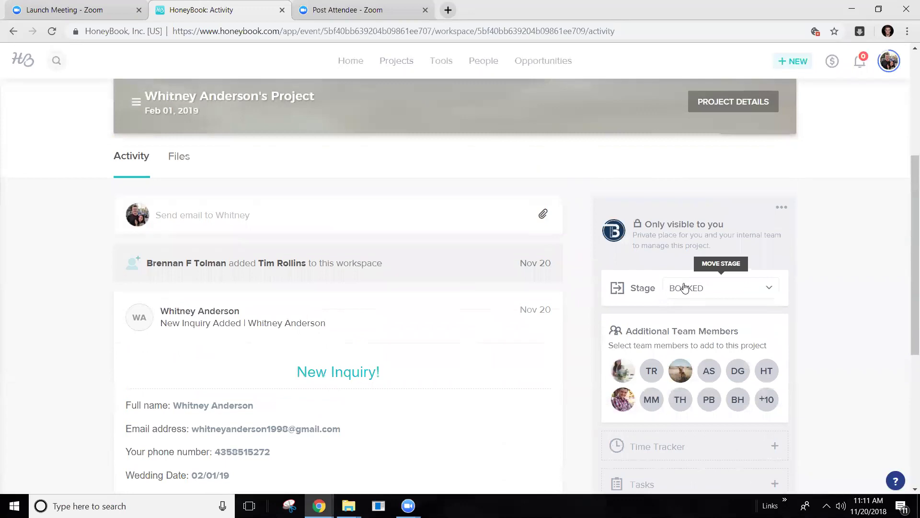
{"action": "left_click", "coordinate": [686, 288]}
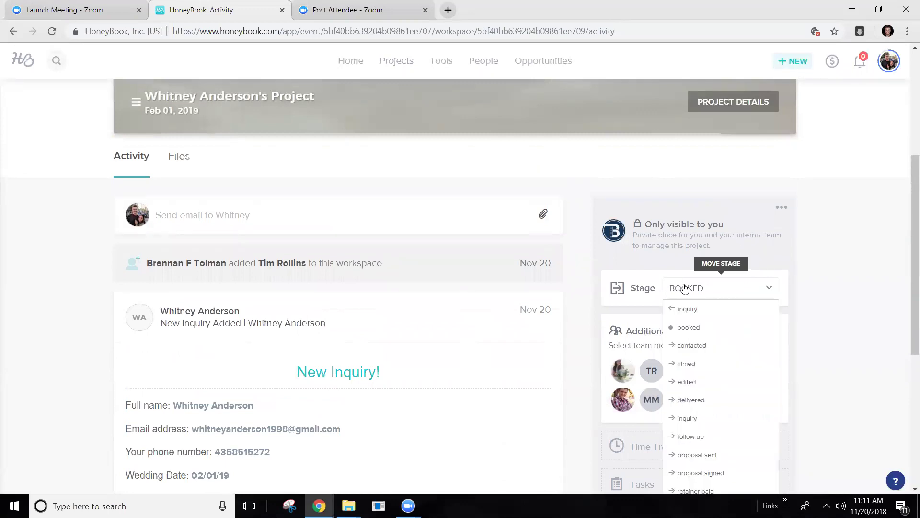
{"action": "left_click", "coordinate": [693, 328]}
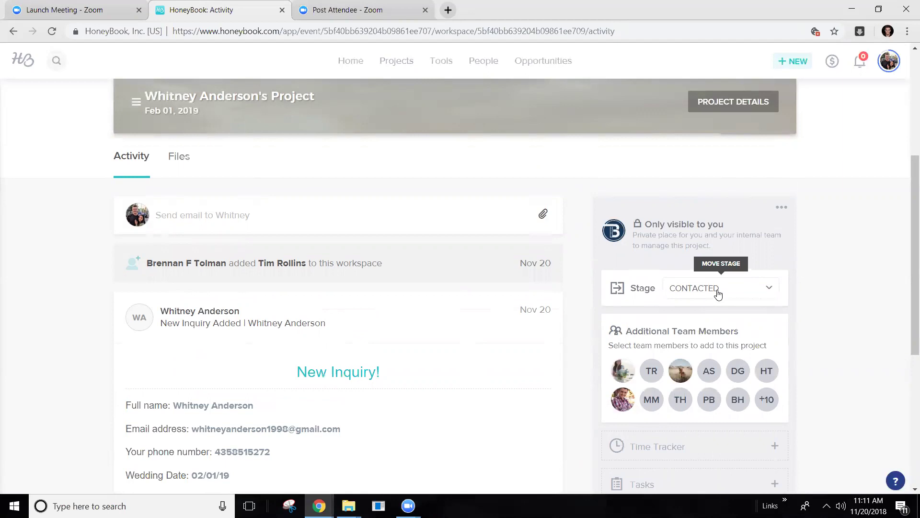
Step: Advance the project's stage from Contacted to Filmed
{"action": "left_click", "coordinate": [718, 290]}
{"action": "left_click", "coordinate": [717, 290]}
{"action": "left_click", "coordinate": [719, 291]}
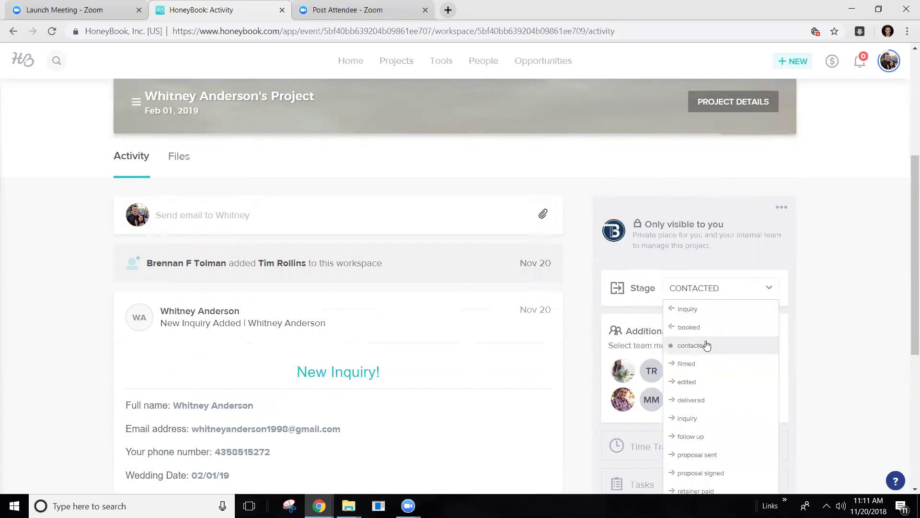
{"action": "left_click", "coordinate": [709, 361]}
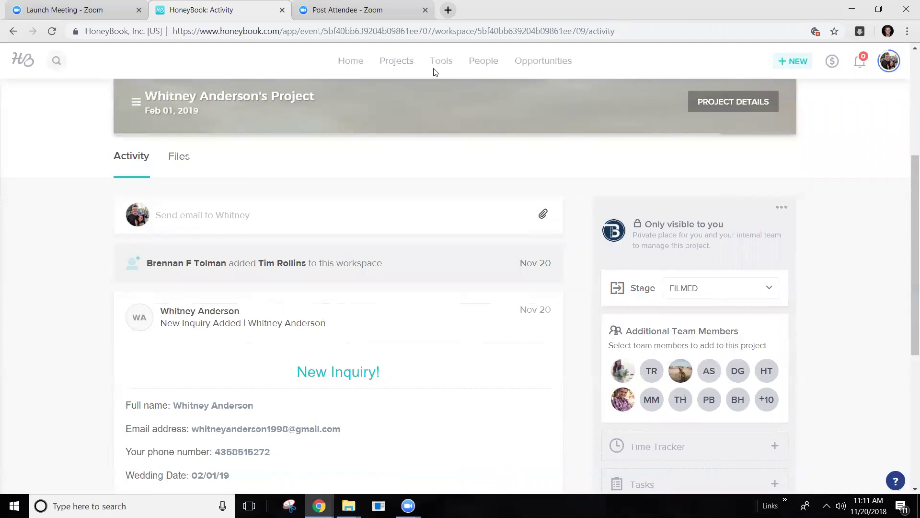
Step: Open Assign to team member from the workspace options, deselect the checked member, and close the picker unchanged
{"action": "left_click", "coordinate": [782, 209]}
{"action": "left_click", "coordinate": [784, 209]}
{"action": "left_click", "coordinate": [768, 302]}
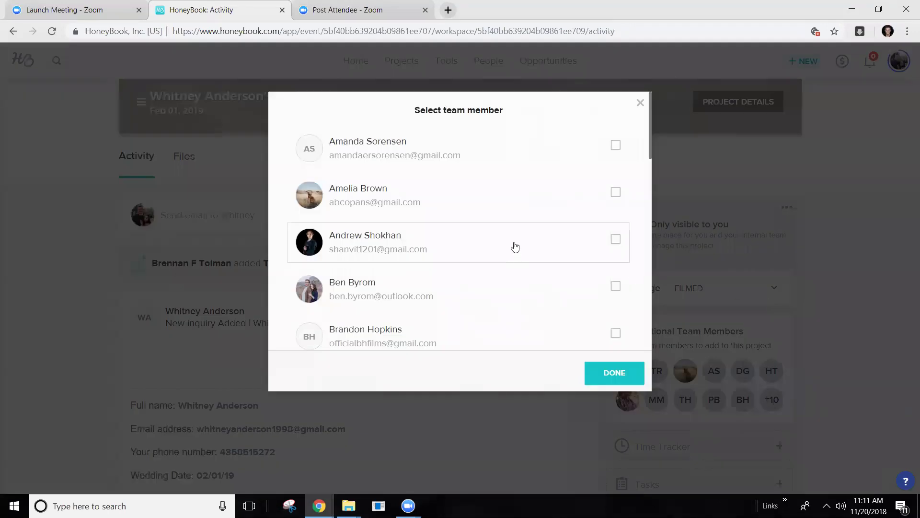
{"action": "left_click", "coordinate": [617, 242]}
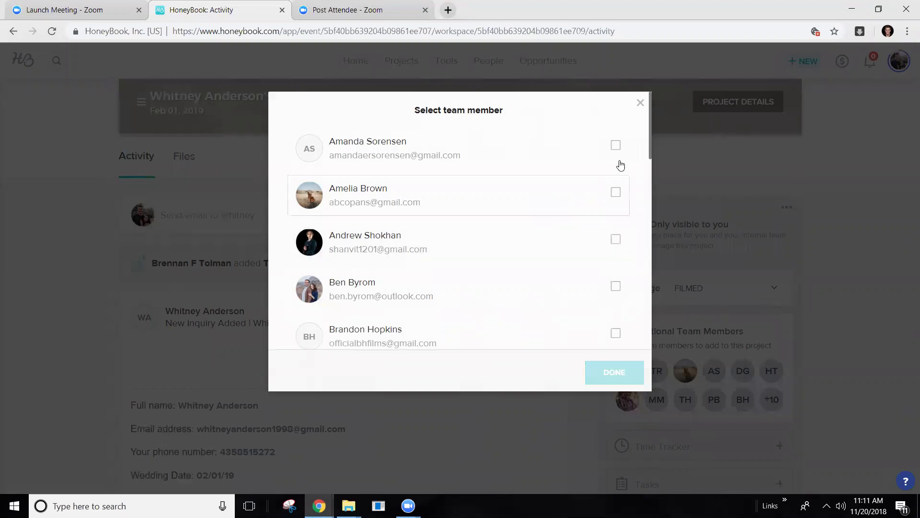
{"action": "left_click", "coordinate": [640, 104]}
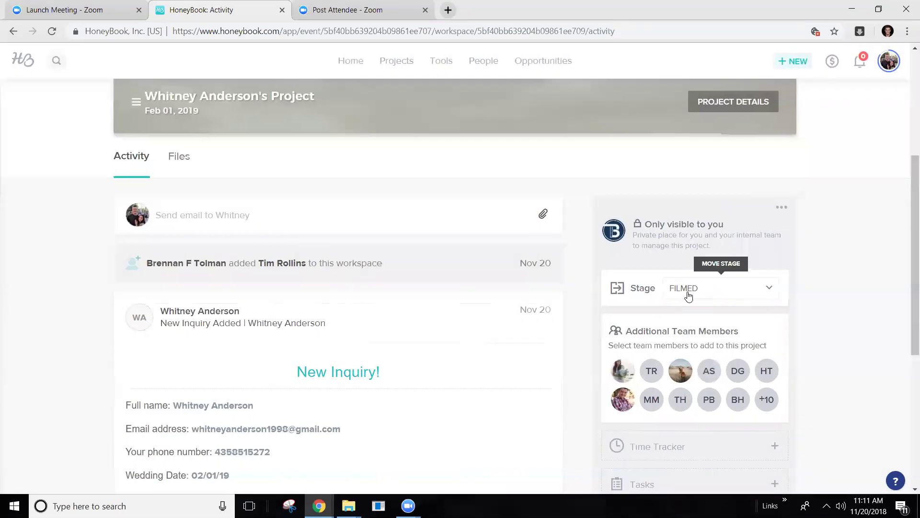
Step: Change the project's Stage dropdown from Filmed to Edited
{"action": "scroll", "coordinate": [211, 257], "scroll_direction": "up", "scroll_amount": 3}
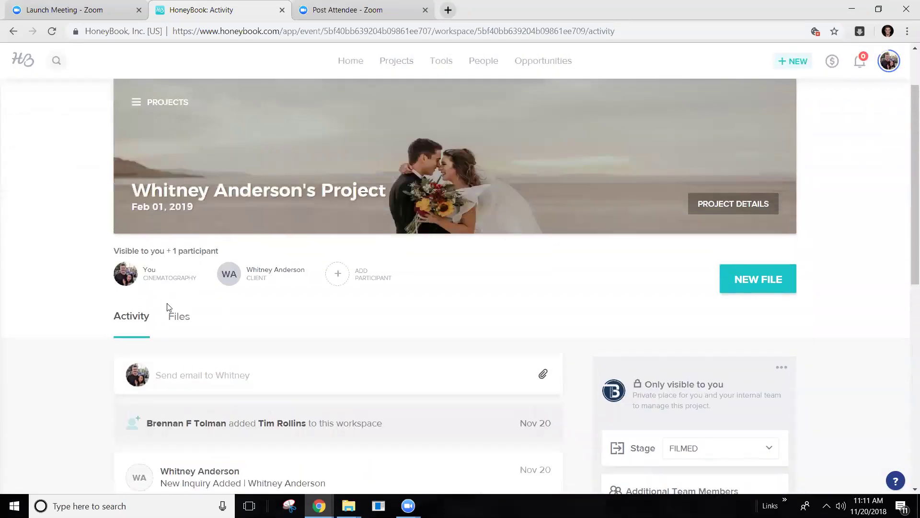
{"action": "scroll", "coordinate": [319, 342], "scroll_direction": "down", "scroll_amount": 1}
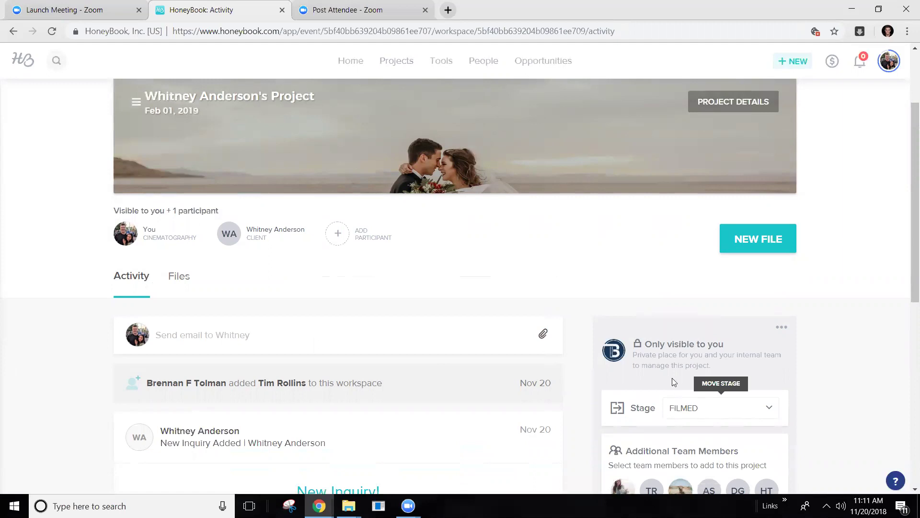
{"action": "scroll", "coordinate": [685, 382], "scroll_direction": "down", "scroll_amount": 1}
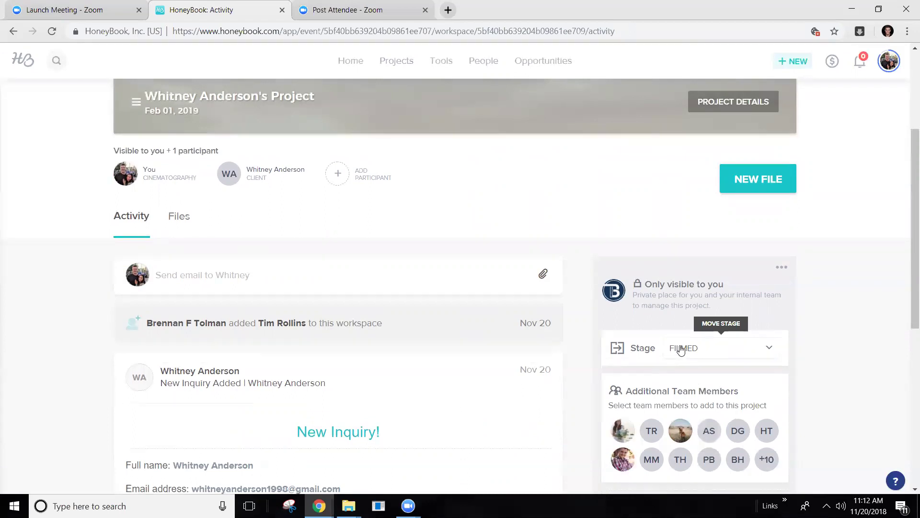
{"action": "scroll", "coordinate": [698, 321], "scroll_direction": "down", "scroll_amount": 1}
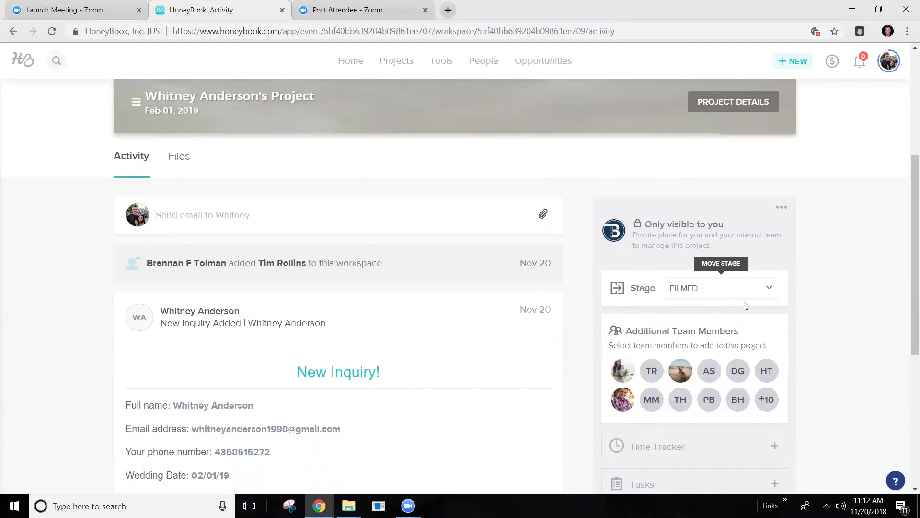
{"action": "scroll", "coordinate": [744, 302], "scroll_direction": "up", "scroll_amount": 2}
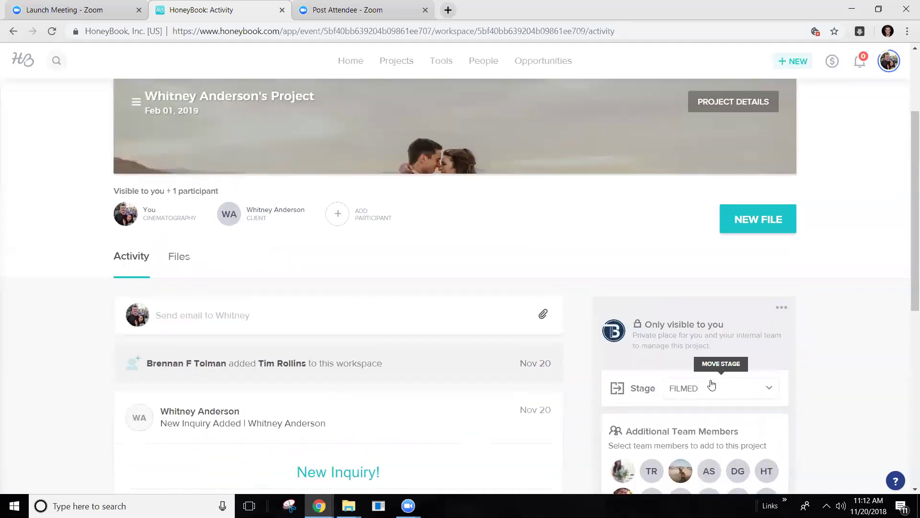
{"action": "left_click", "coordinate": [714, 389]}
{"action": "left_click", "coordinate": [700, 483]}
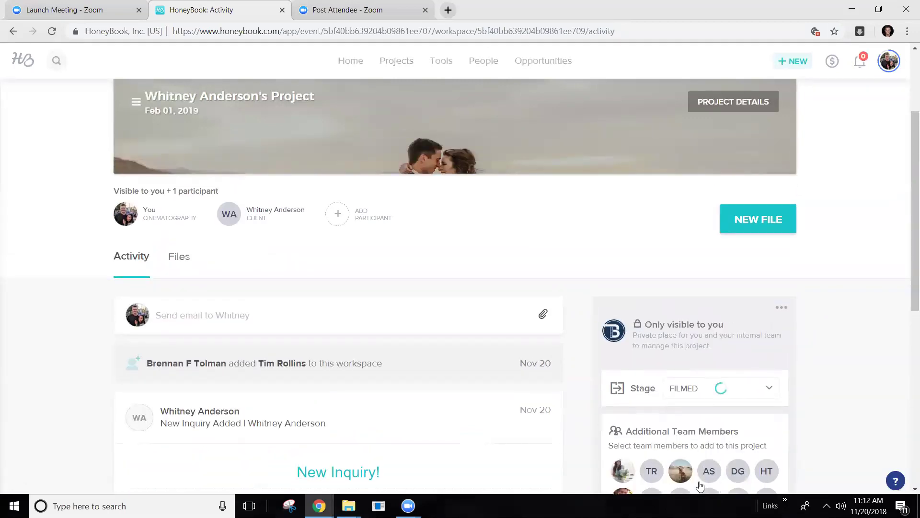
{"action": "scroll", "coordinate": [821, 388], "scroll_direction": "down", "scroll_amount": 1}
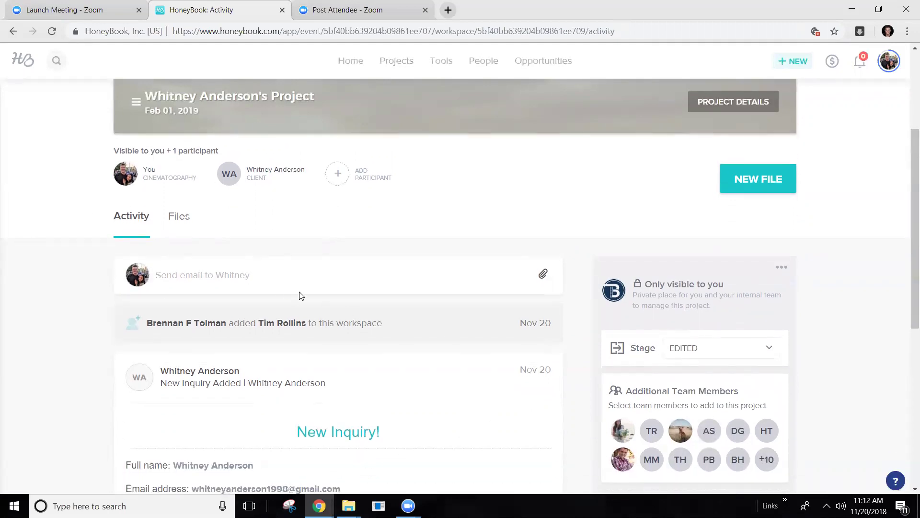
{"action": "scroll", "coordinate": [645, 344], "scroll_direction": "down", "scroll_amount": 7}
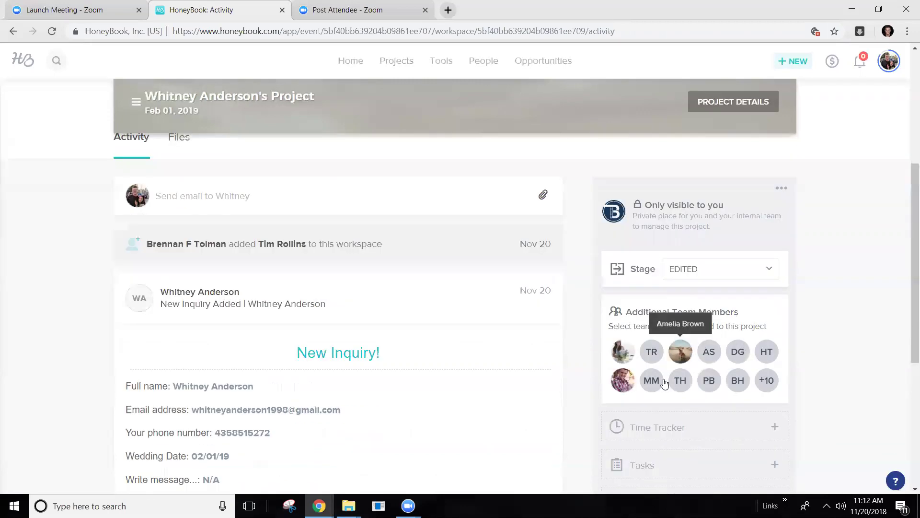
{"action": "scroll", "coordinate": [683, 314], "scroll_direction": "up", "scroll_amount": 3}
{"action": "scroll", "coordinate": [683, 307], "scroll_direction": "up", "scroll_amount": 1}
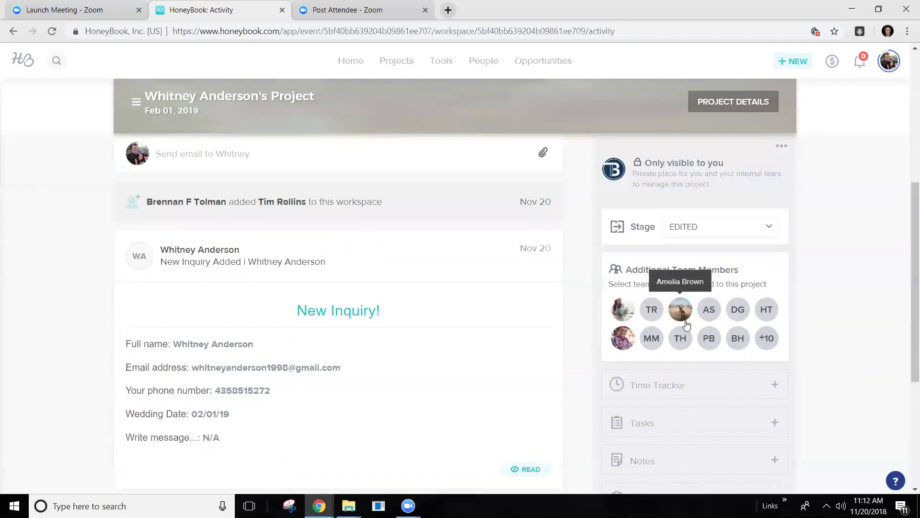
{"action": "scroll", "coordinate": [681, 349], "scroll_direction": "down", "scroll_amount": 5}
{"action": "scroll", "coordinate": [666, 336], "scroll_direction": "up", "scroll_amount": 5}
{"action": "scroll", "coordinate": [664, 328], "scroll_direction": "up", "scroll_amount": 5}
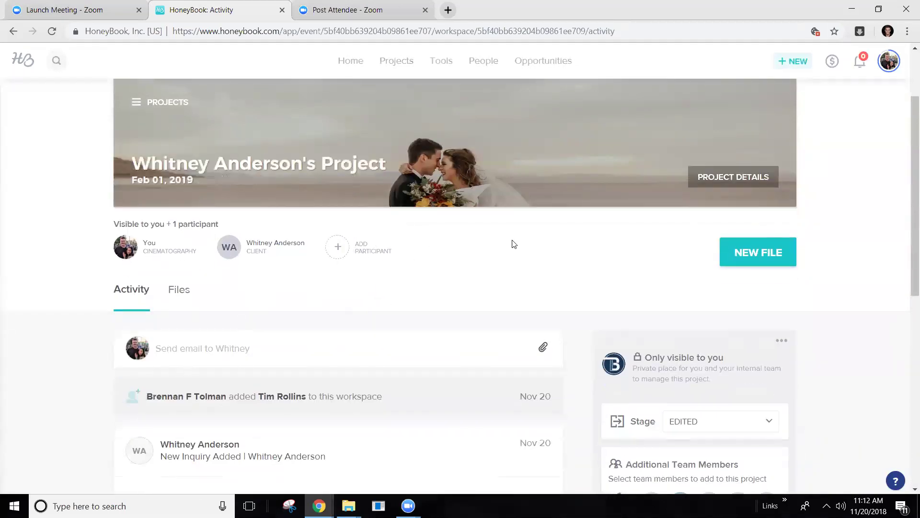
Step: Start an email to the client titled 'Your wedding video is done! :)' using the 1SEND OUT VIDEO template
{"action": "left_click", "coordinate": [227, 357]}
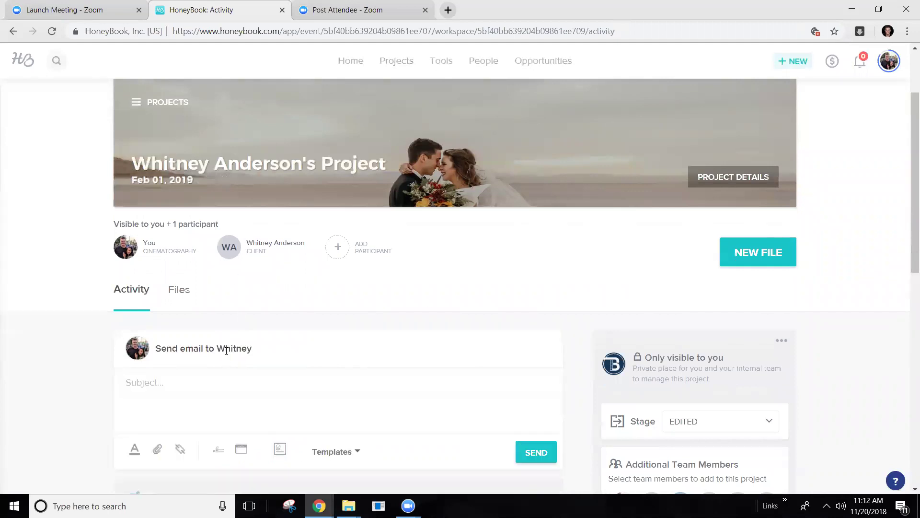
{"action": "type", "text": "Your wedding video!"}
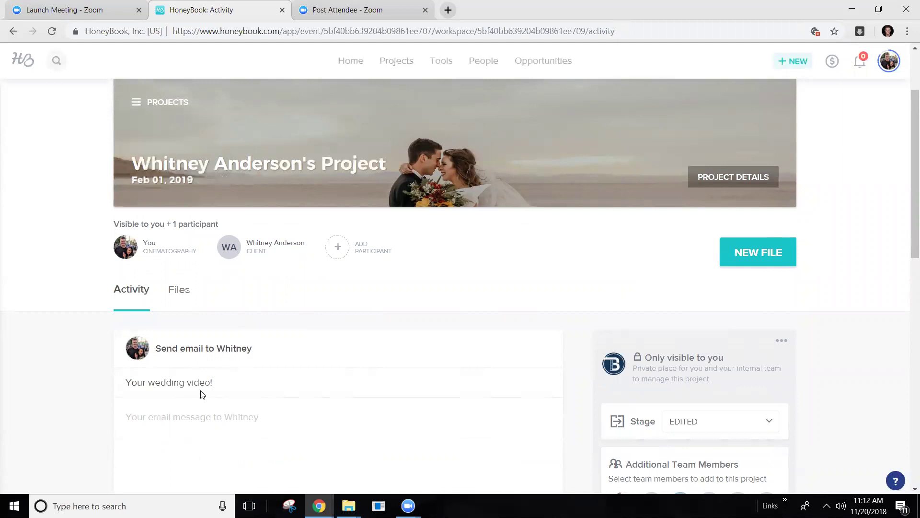
{"action": "scroll", "coordinate": [200, 394], "scroll_direction": "down", "scroll_amount": 2}
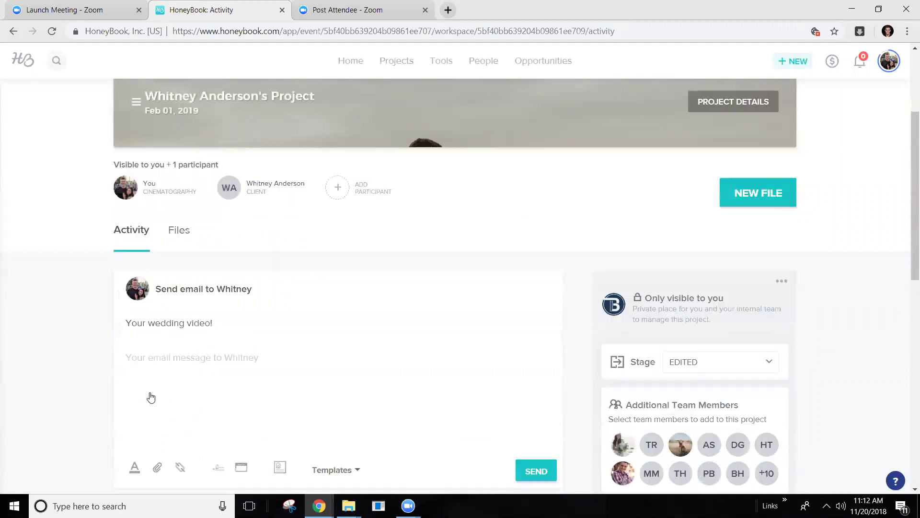
{"action": "left_click", "coordinate": [316, 417]}
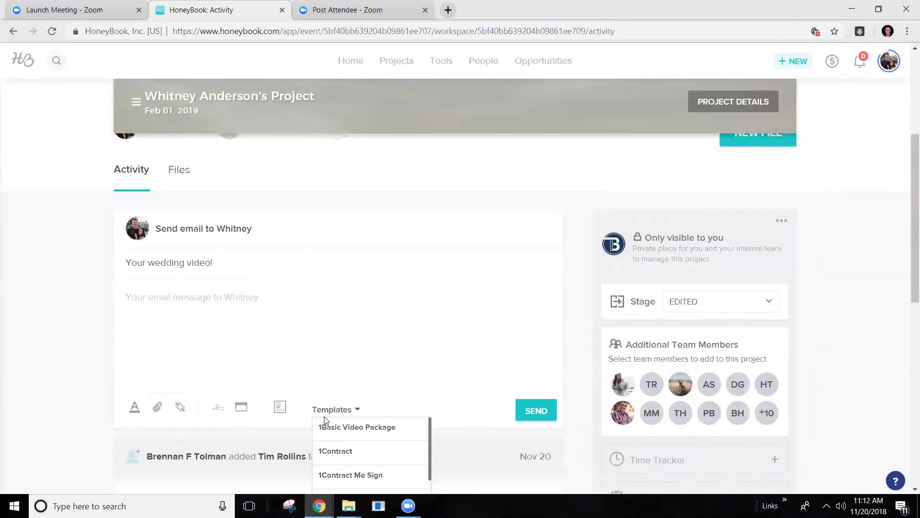
{"action": "scroll", "coordinate": [370, 449], "scroll_direction": "down", "scroll_amount": 1}
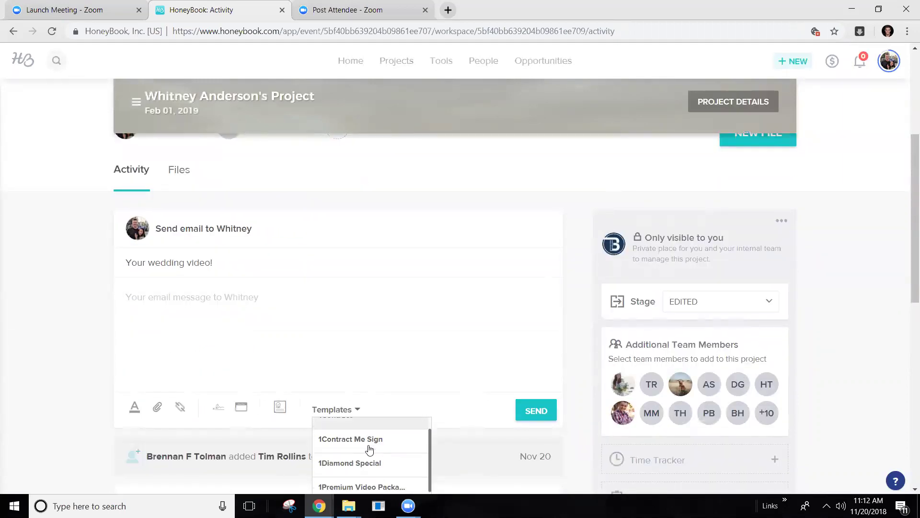
{"action": "scroll", "coordinate": [369, 449], "scroll_direction": "down", "scroll_amount": 3}
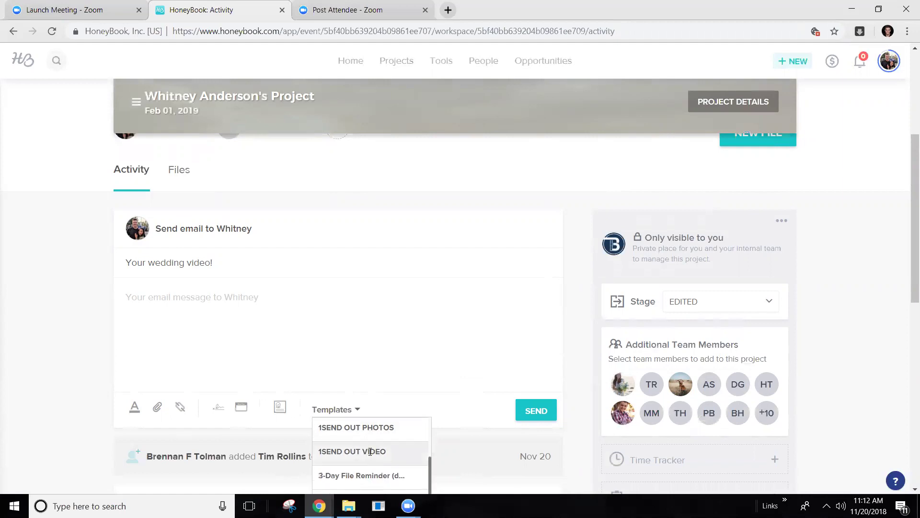
{"action": "left_click", "coordinate": [370, 451]}
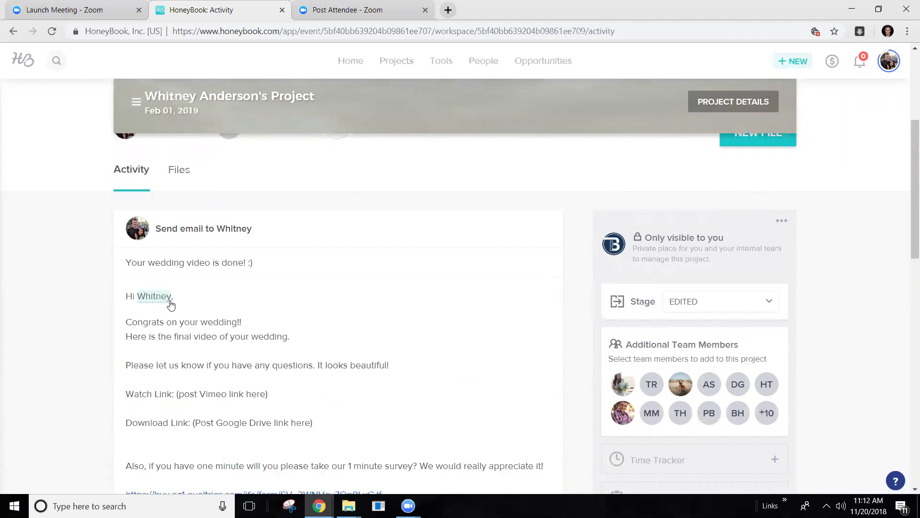
Step: Select the Vimeo and Google Drive link placeholders in the watch and download lines
{"action": "scroll", "coordinate": [285, 370], "scroll_direction": "down", "scroll_amount": 1}
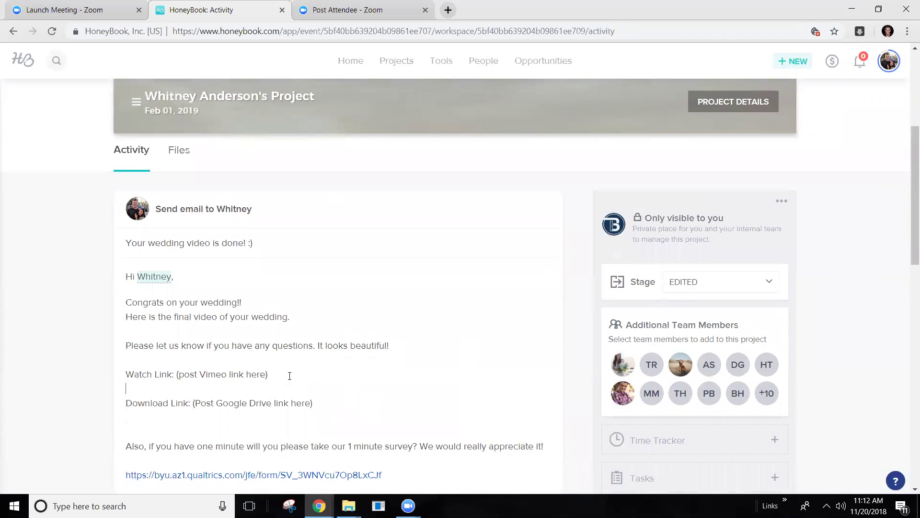
{"action": "left_click_drag", "start_coordinate": [290, 376], "coordinate": [188, 382]}
{"action": "left_click_drag", "start_coordinate": [313, 404], "coordinate": [197, 405]}
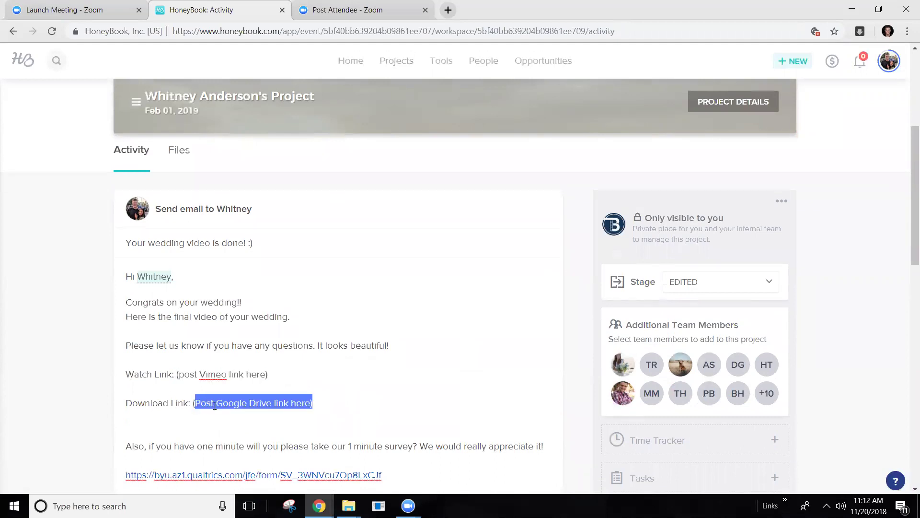
{"action": "left_click", "coordinate": [252, 410]}
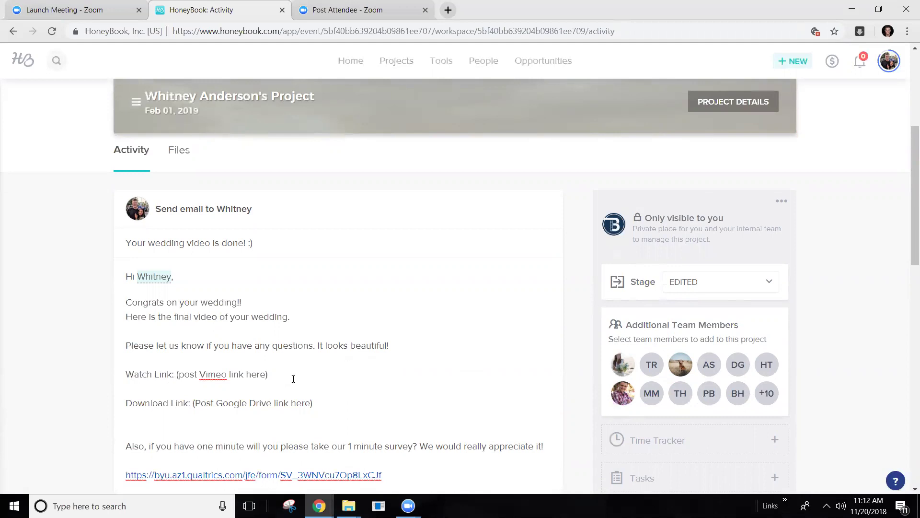
{"action": "left_click", "coordinate": [675, 284]}
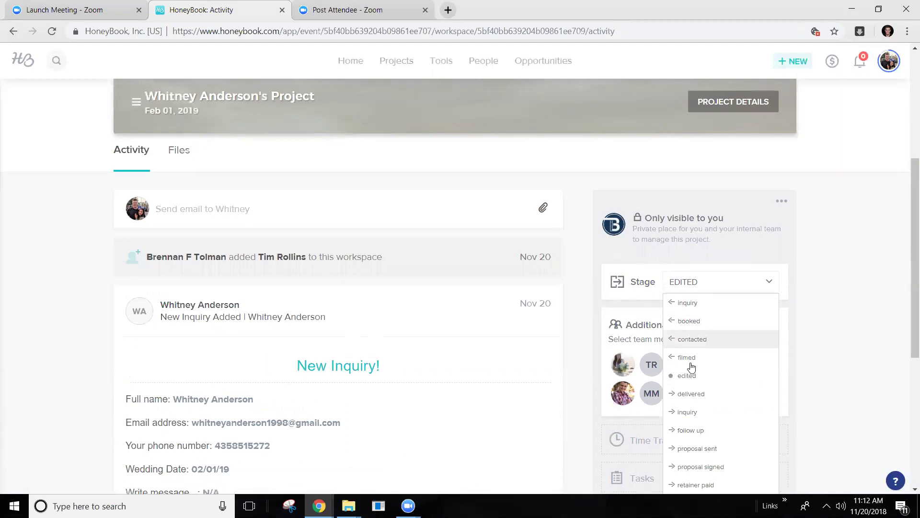
{"action": "left_click", "coordinate": [690, 394]}
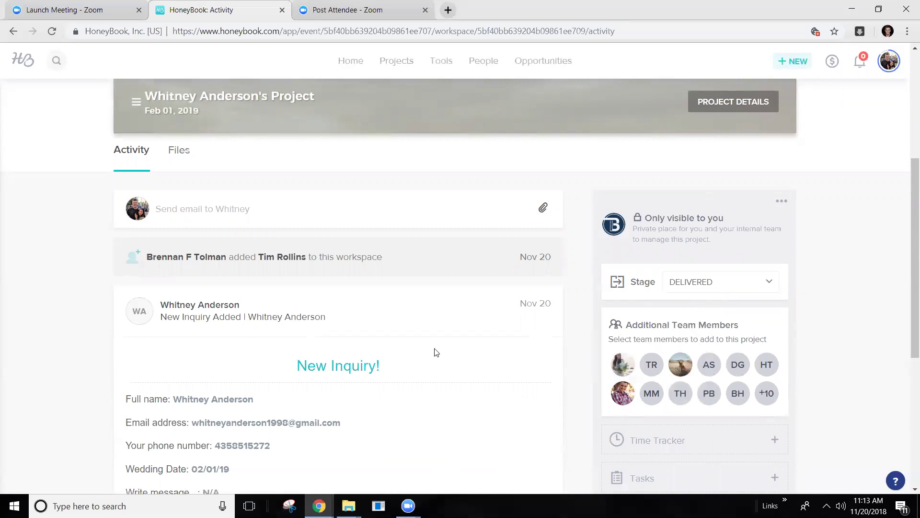
{"action": "scroll", "coordinate": [431, 354], "scroll_direction": "down", "scroll_amount": 1}
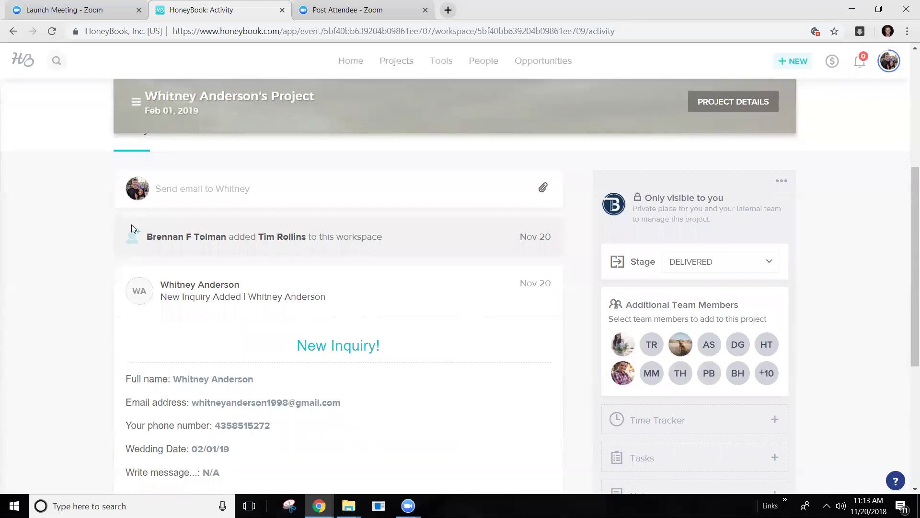
{"action": "scroll", "coordinate": [316, 192], "scroll_direction": "up", "scroll_amount": 4}
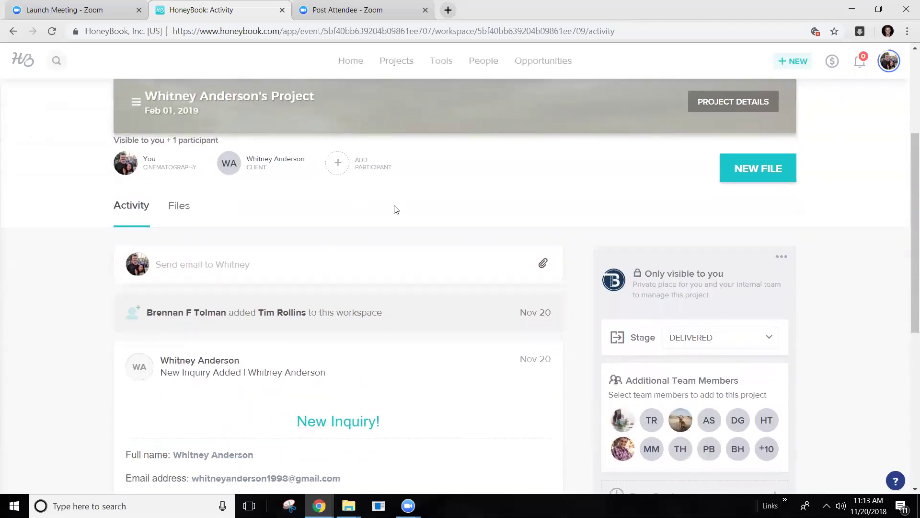
{"action": "scroll", "coordinate": [365, 216], "scroll_direction": "down", "scroll_amount": 3}
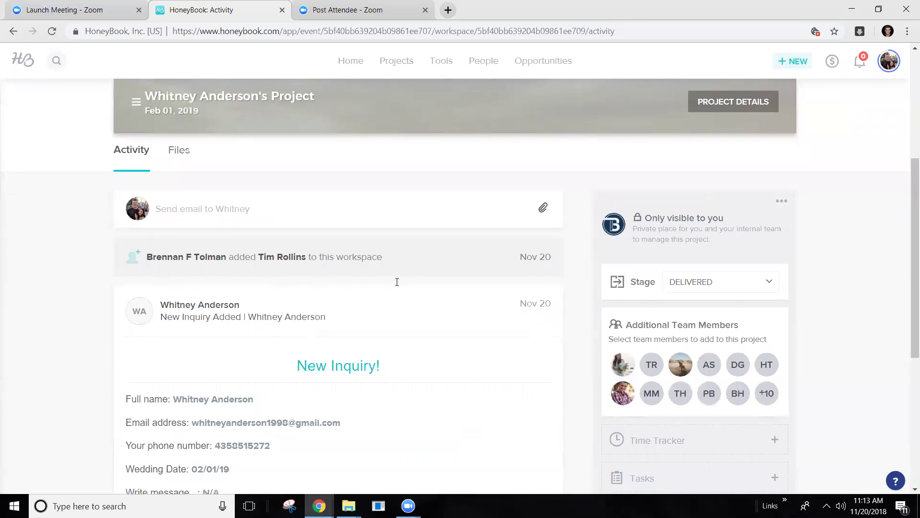
Step: Open the delivery email composer for the client, then confirm the Stage dropdown still shows Delivered
{"action": "left_click", "coordinate": [288, 215]}
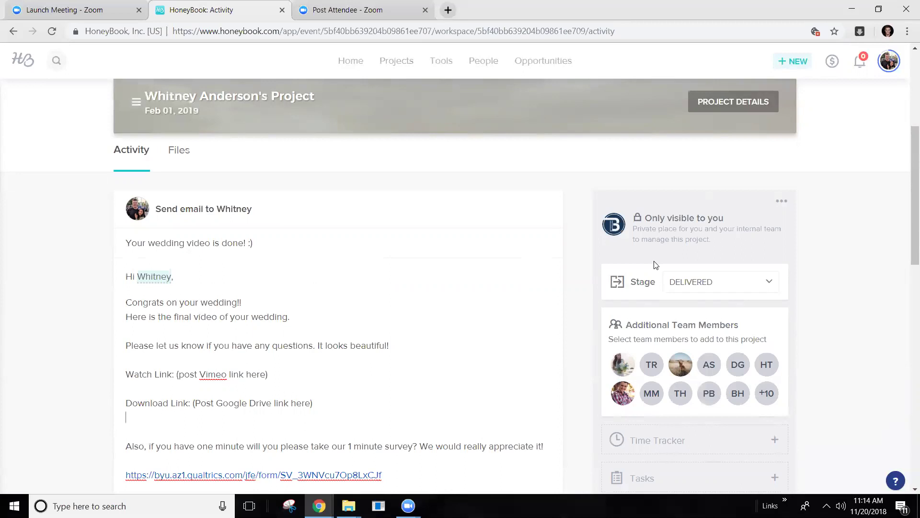
{"action": "scroll", "coordinate": [328, 269], "scroll_direction": "up", "scroll_amount": 1}
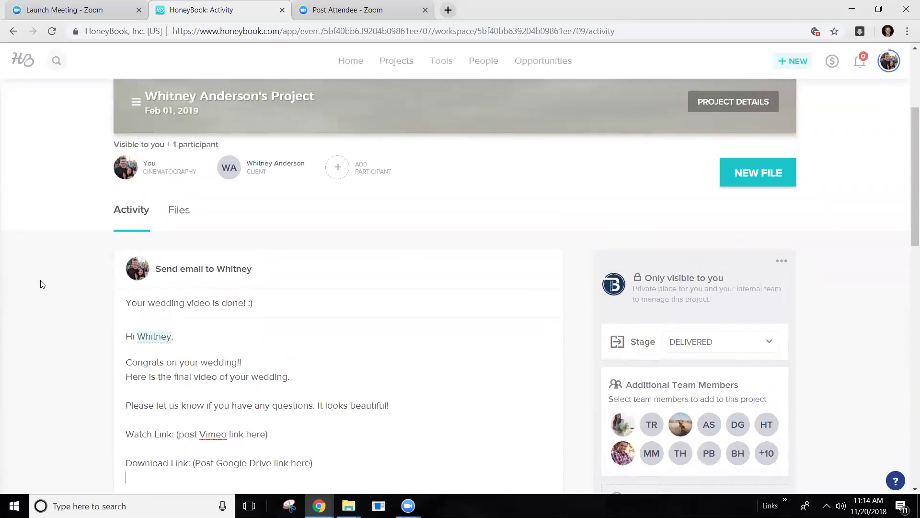
{"action": "scroll", "coordinate": [494, 271], "scroll_direction": "up", "scroll_amount": 2}
{"action": "scroll", "coordinate": [696, 354], "scroll_direction": "down", "scroll_amount": 3}
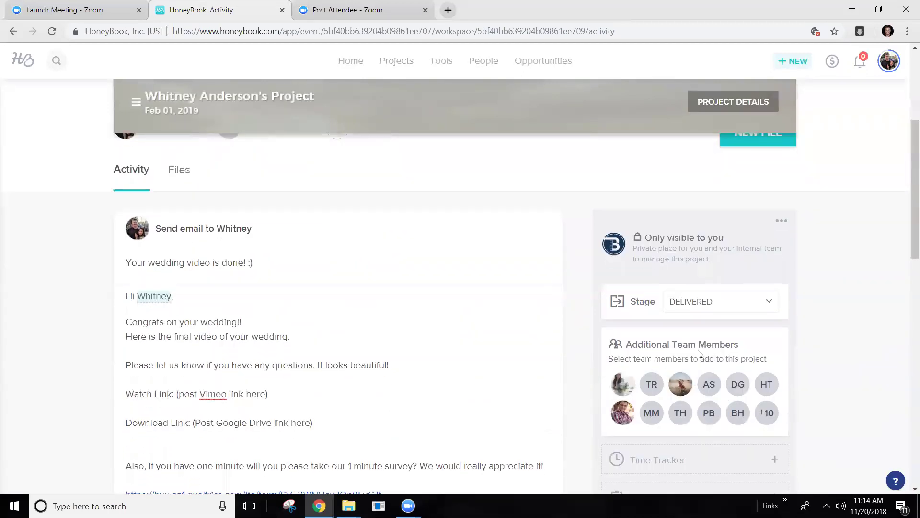
{"action": "left_click", "coordinate": [700, 307]}
{"action": "left_click", "coordinate": [727, 414]}
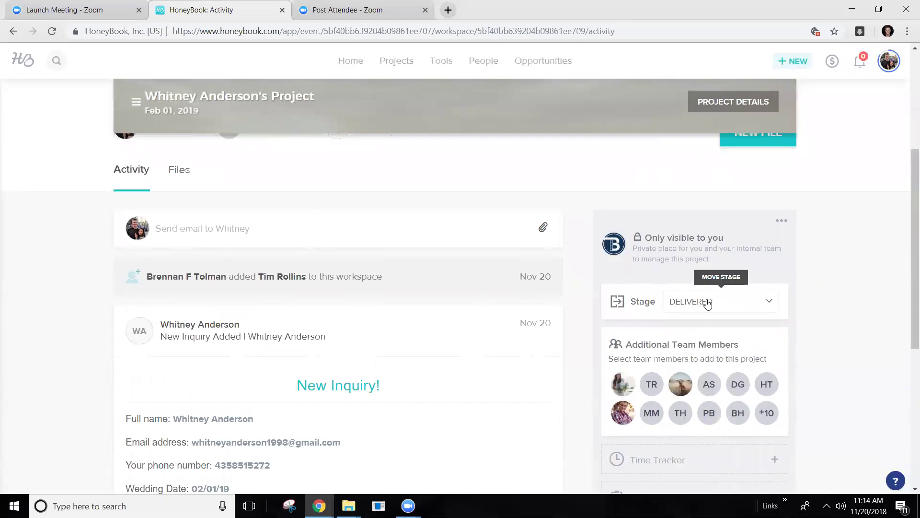
Step: Open Assign to team member from the workspace options and dismiss it without assigning anyone
{"action": "left_click", "coordinate": [783, 224]}
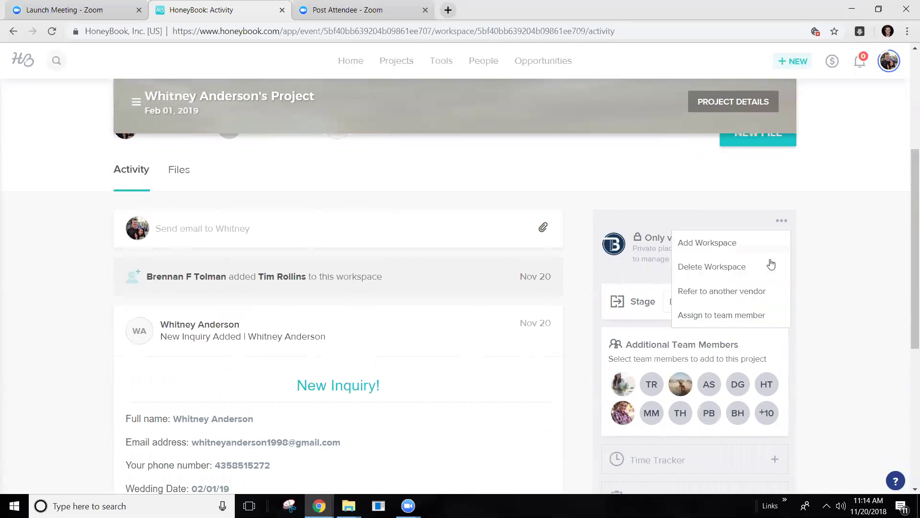
{"action": "mouse_move", "coordinate": [782, 222]}
{"action": "left_click", "coordinate": [743, 315]}
{"action": "scroll", "coordinate": [512, 273], "scroll_direction": "down", "scroll_amount": 4}
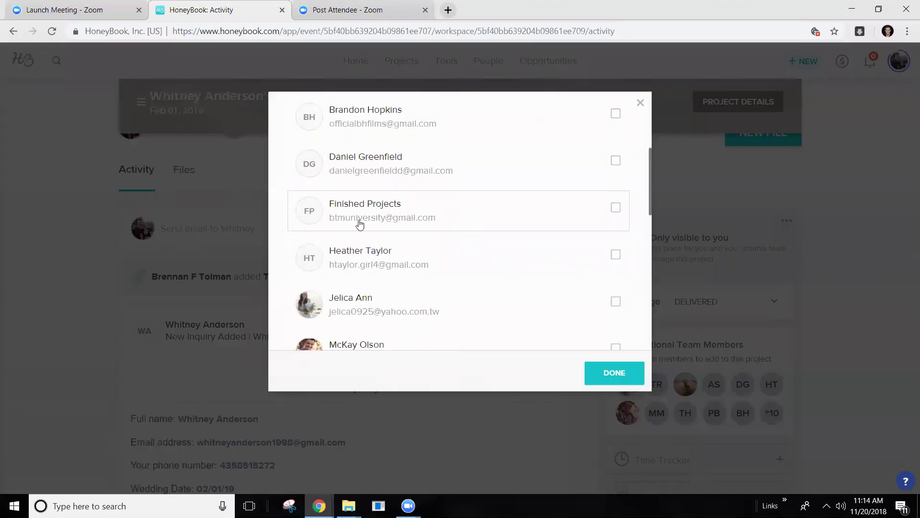
{"action": "left_click", "coordinate": [641, 102]}
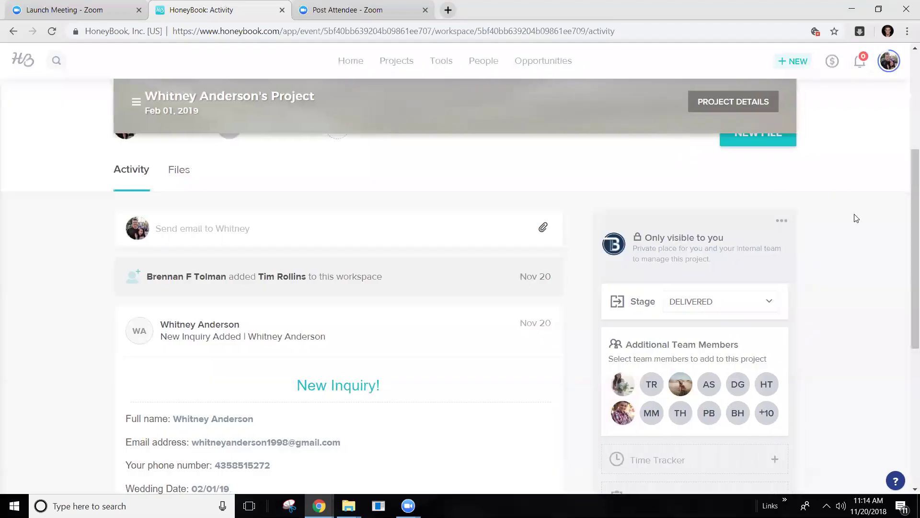
Step: Set the project's stage back to Booked and return to the Projects pipeline
{"action": "scroll", "coordinate": [857, 218], "scroll_direction": "up", "scroll_amount": 5}
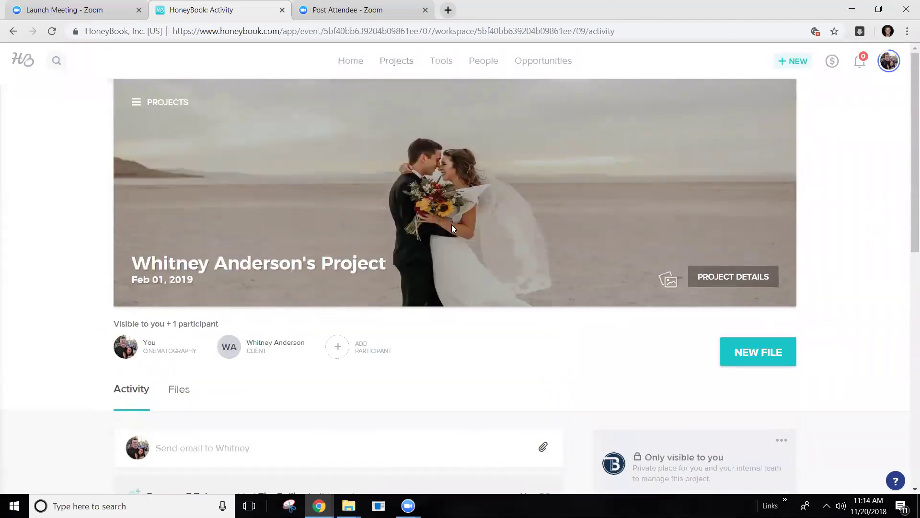
{"action": "scroll", "coordinate": [506, 321], "scroll_direction": "down", "scroll_amount": 3}
{"action": "left_click", "coordinate": [676, 383]}
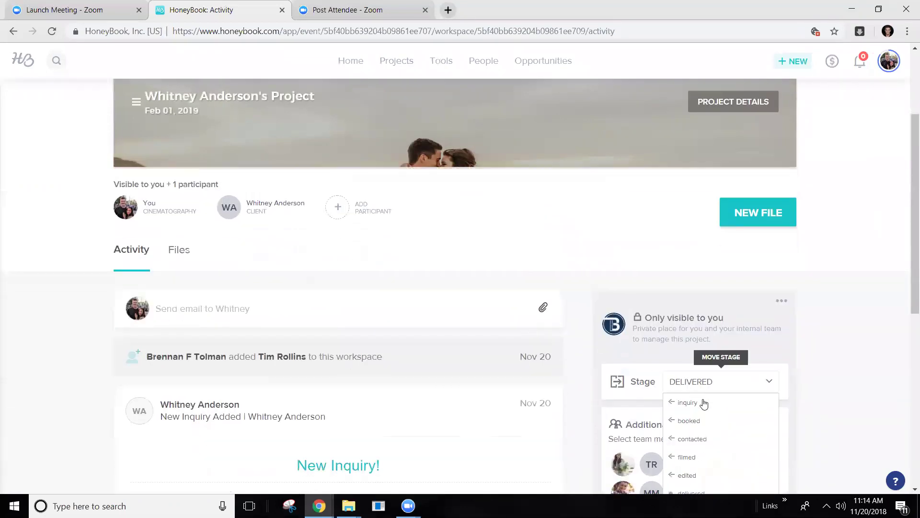
{"action": "left_click", "coordinate": [707, 422]}
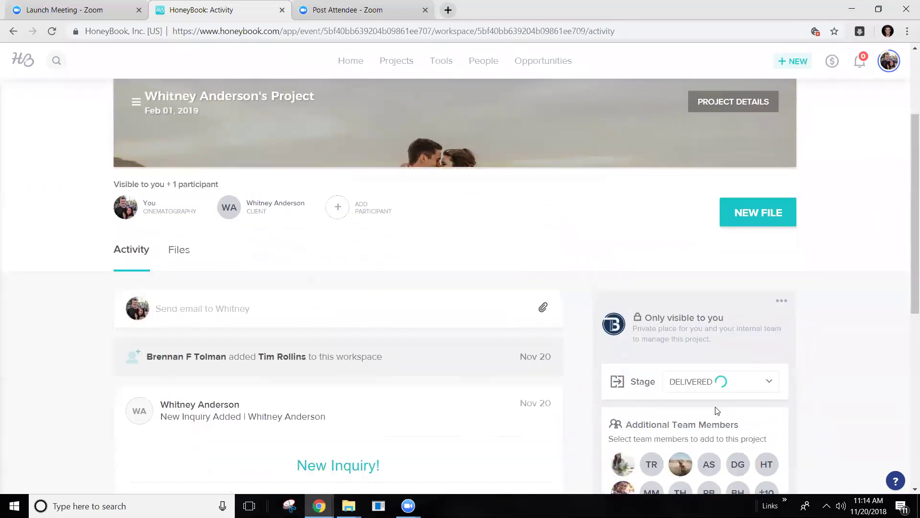
{"action": "left_click", "coordinate": [392, 65]}
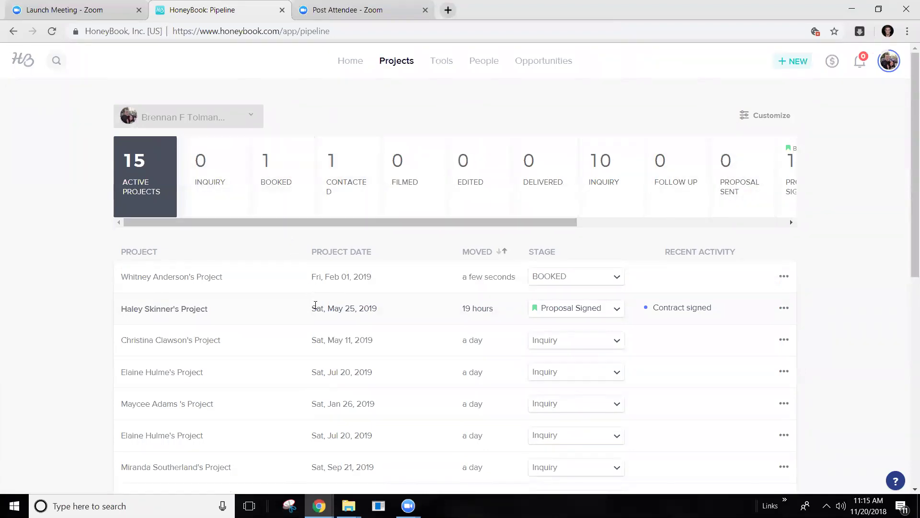
Step: Switch the pipeline view to another team member's, showing 24 active projects: 9 Booked, 12 Contacted, 1 Inquiry
{"action": "scroll", "coordinate": [315, 304], "scroll_direction": "down", "scroll_amount": 2}
{"action": "scroll", "coordinate": [316, 306], "scroll_direction": "up", "scroll_amount": 2}
{"action": "left_click", "coordinate": [226, 122]}
{"action": "scroll", "coordinate": [225, 185], "scroll_direction": "down", "scroll_amount": 3}
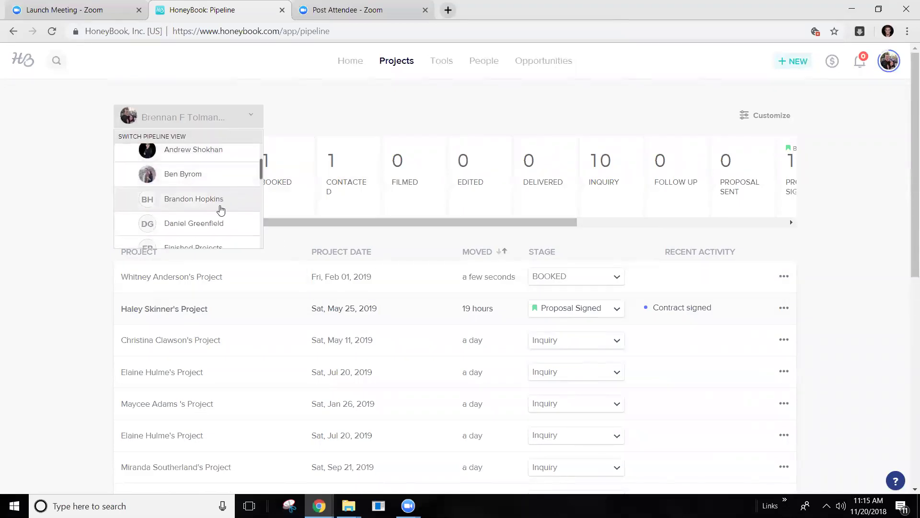
{"action": "left_click", "coordinate": [221, 217]}
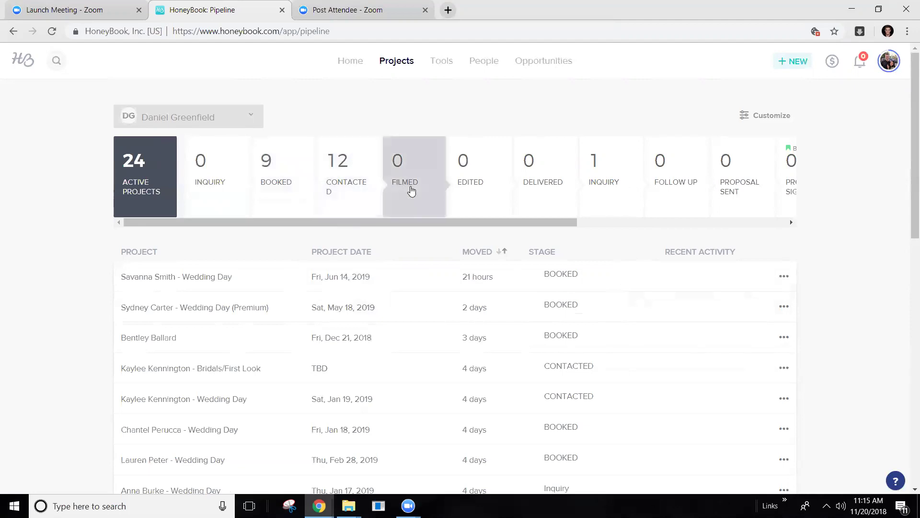
Step: Open the first project's Assign dialog and close it without reassigning
{"action": "left_click", "coordinate": [785, 276]}
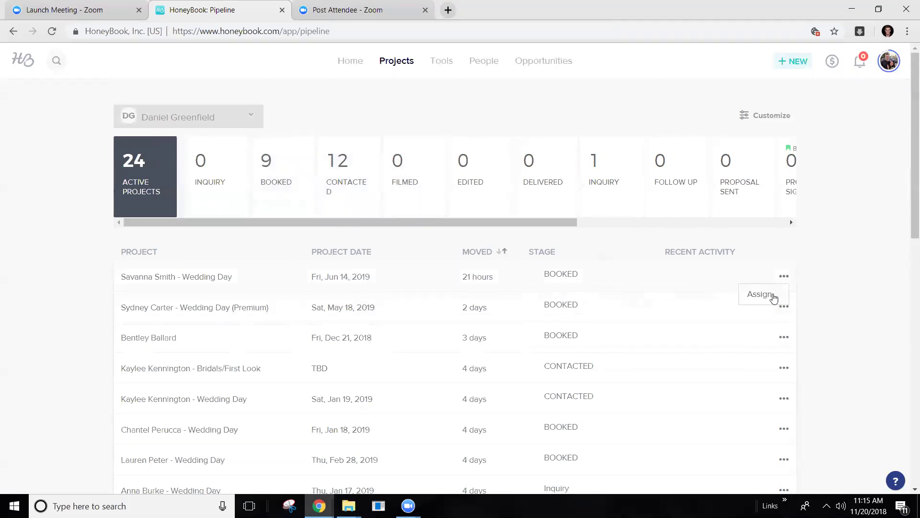
{"action": "left_click", "coordinate": [775, 298]}
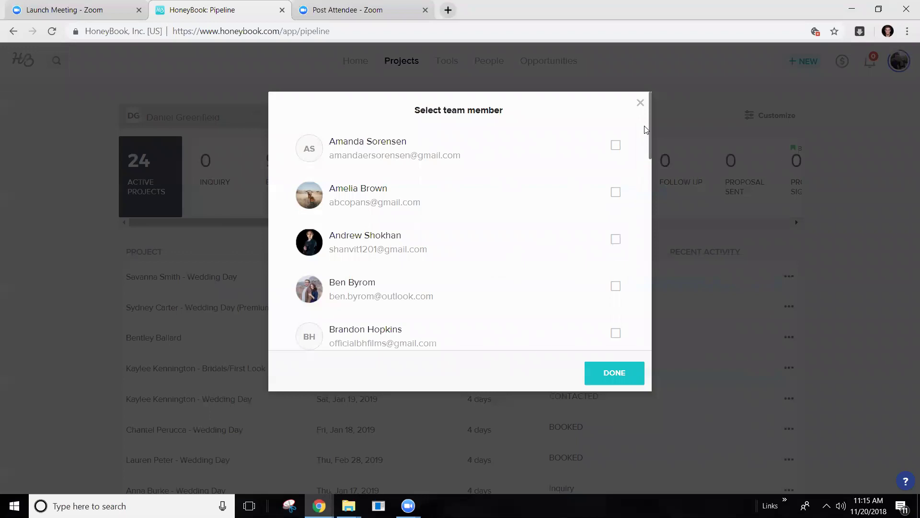
{"action": "left_click", "coordinate": [643, 103]}
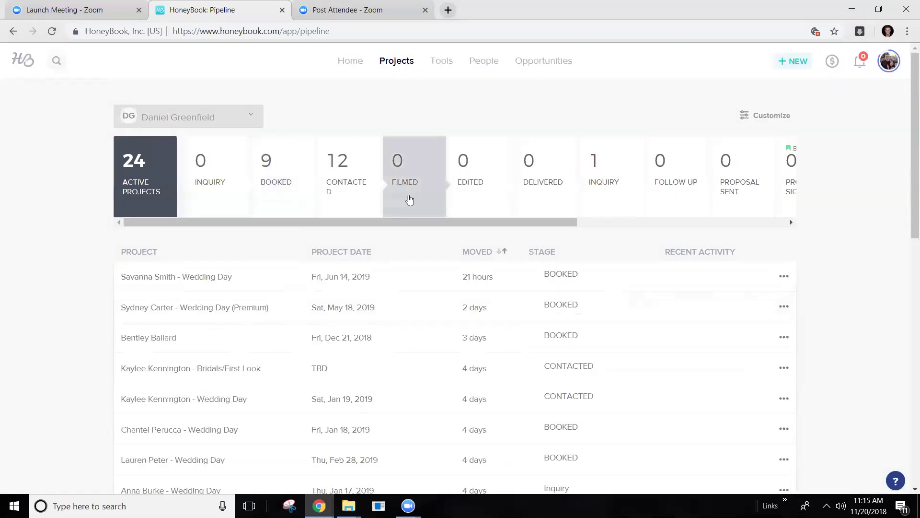
Step: Switch to another team member's pipeline, whose only active project sits in Delivered
{"action": "left_click", "coordinate": [234, 125]}
{"action": "scroll", "coordinate": [211, 187], "scroll_direction": "up", "scroll_amount": 2}
{"action": "left_click", "coordinate": [207, 168]}
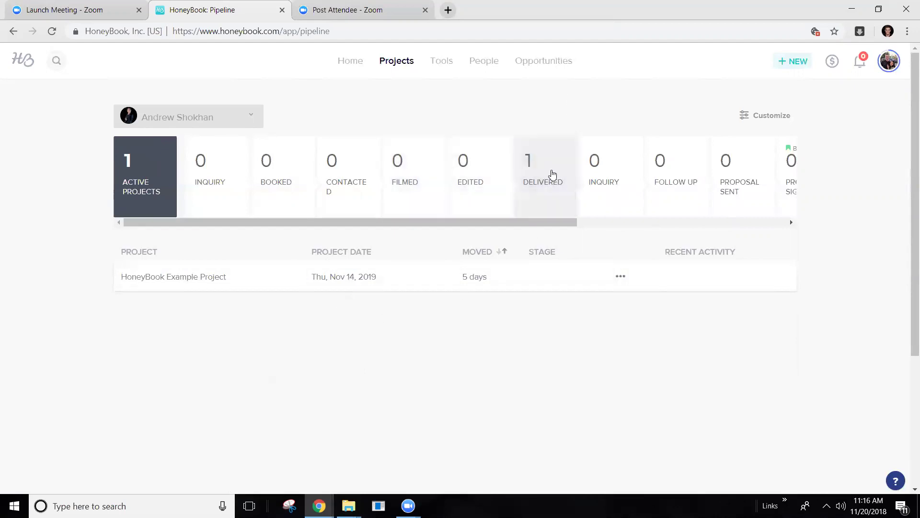
Step: Open the Assign dialog for HoneyBook Example Project and close it unchanged
{"action": "left_click", "coordinate": [619, 276]}
{"action": "left_click", "coordinate": [619, 290]}
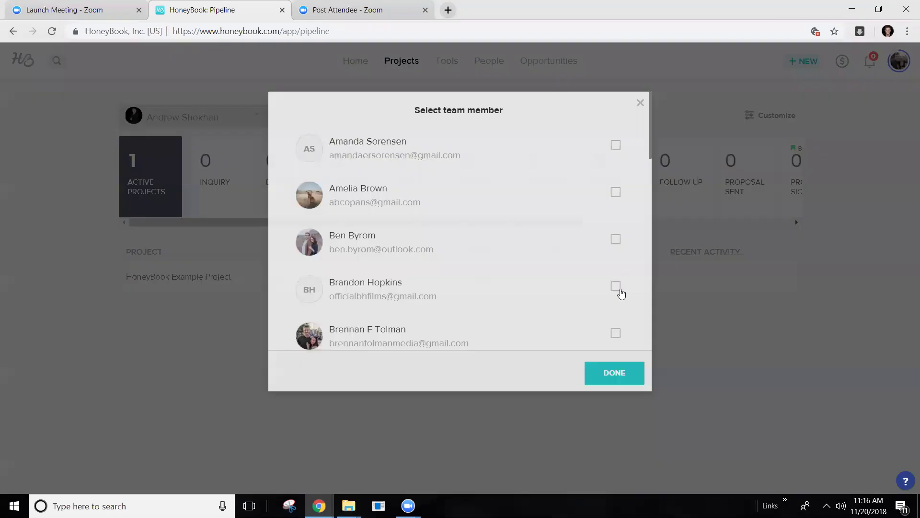
{"action": "scroll", "coordinate": [493, 289], "scroll_direction": "down", "scroll_amount": 5}
{"action": "scroll", "coordinate": [561, 215], "scroll_direction": "down", "scroll_amount": 2}
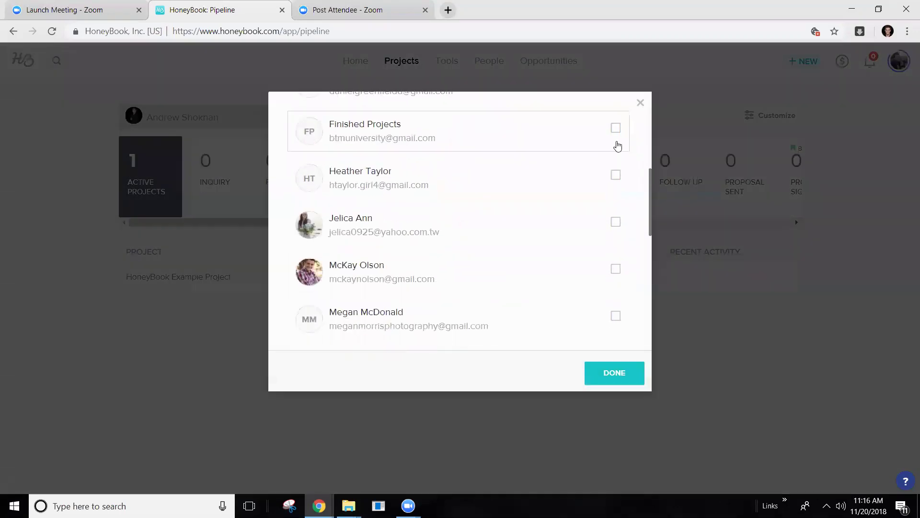
{"action": "left_click", "coordinate": [639, 104]}
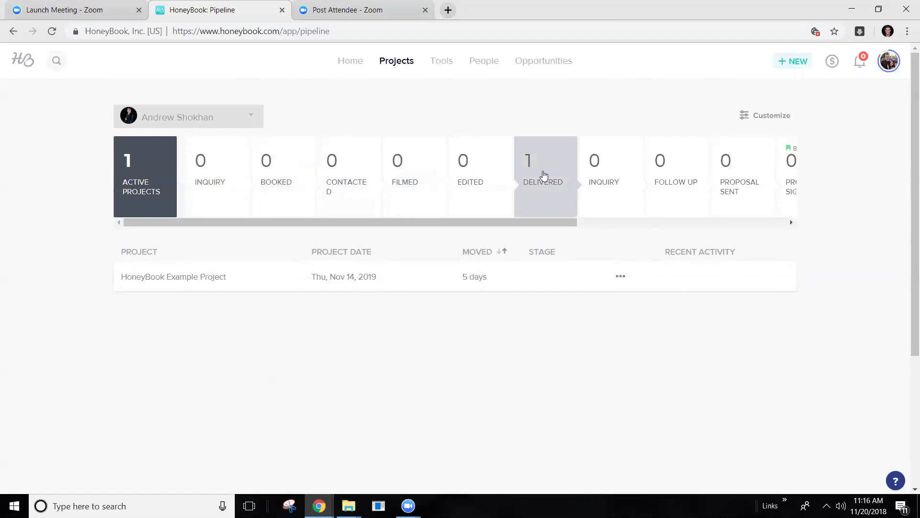
Step: Switch back to your own pipeline view with 15 active projects
{"action": "left_click", "coordinate": [198, 117]}
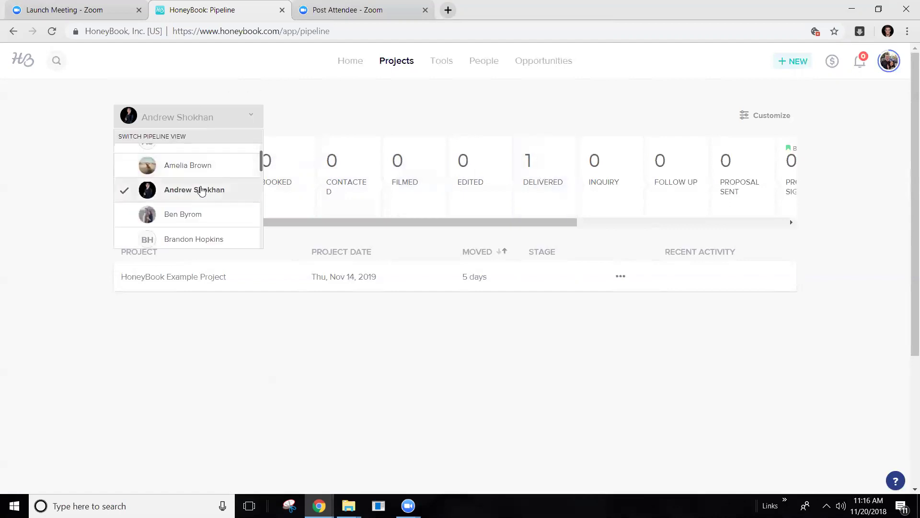
{"action": "scroll", "coordinate": [204, 201], "scroll_direction": "down", "scroll_amount": 3}
{"action": "scroll", "coordinate": [202, 198], "scroll_direction": "up", "scroll_amount": 5}
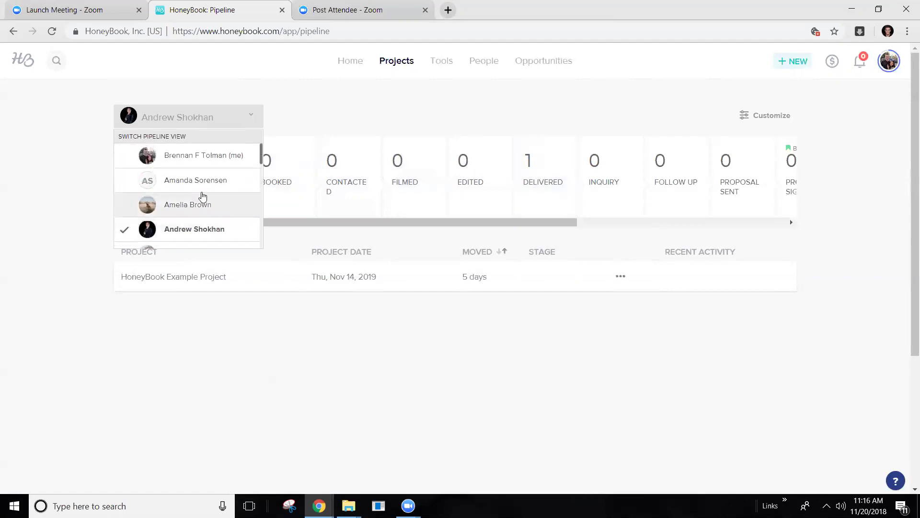
{"action": "left_click", "coordinate": [204, 156]}
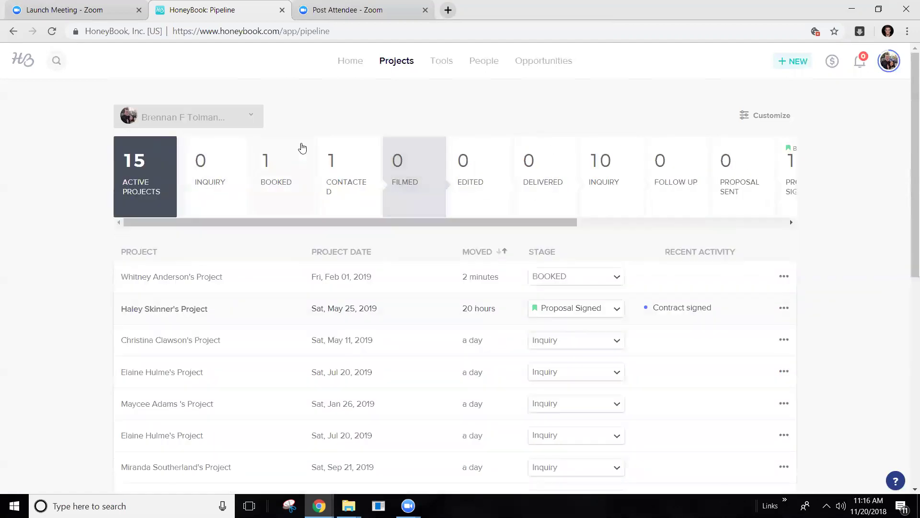